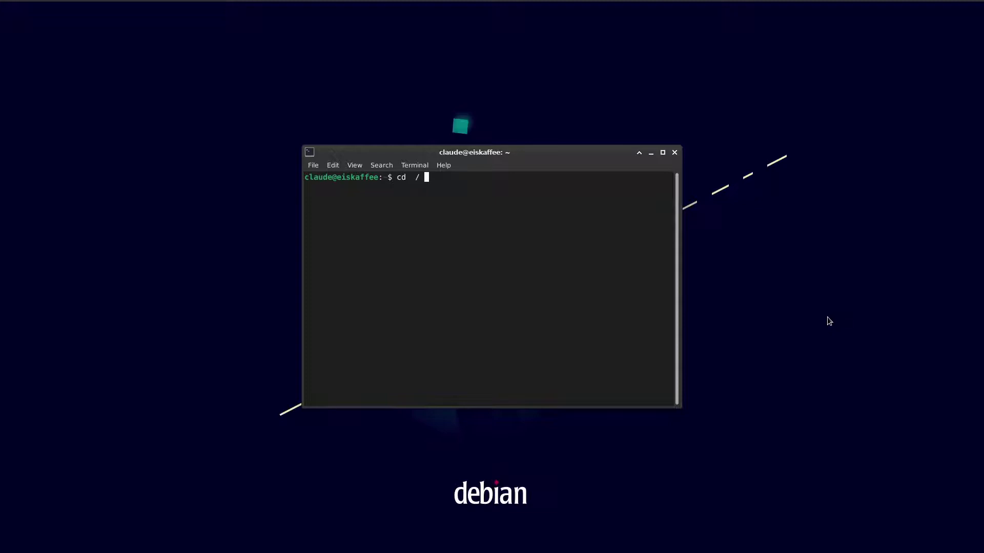
- From /DEMO, launch Audacity with audio/wurgo.wav, discarding error output with 2>/dev/null
type("cd  /DEMO")
key("Return")
type("aua")
type("acity 2>/dev/null")
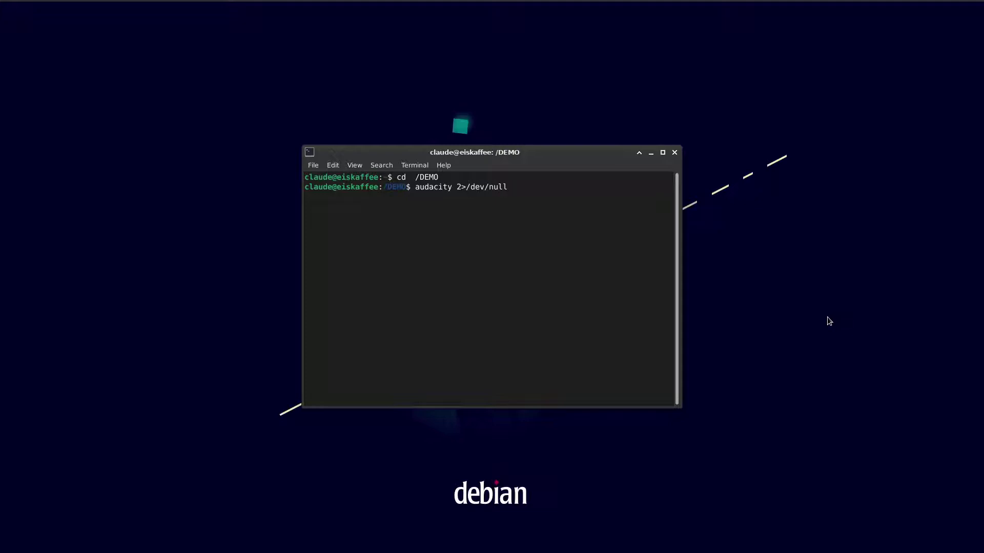
type(" au")
key("Tab")
type("w")
key("Tab")
key("Return")
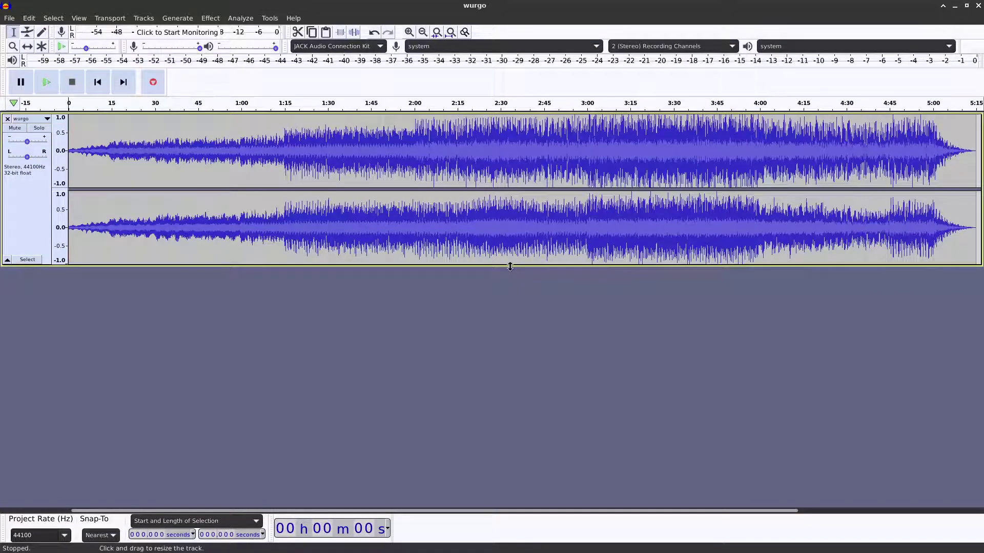
- Enlarge the track, play wurgo.wav from about 2:58, stop it, and quit Audacity without saving
left_click_drag(511, 266, 507, 492)
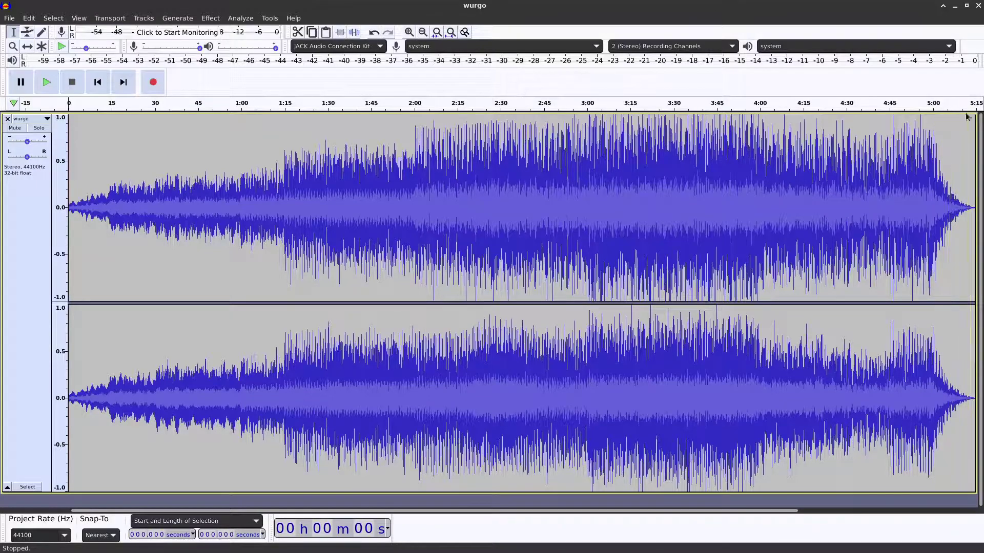
left_click(571, 106)
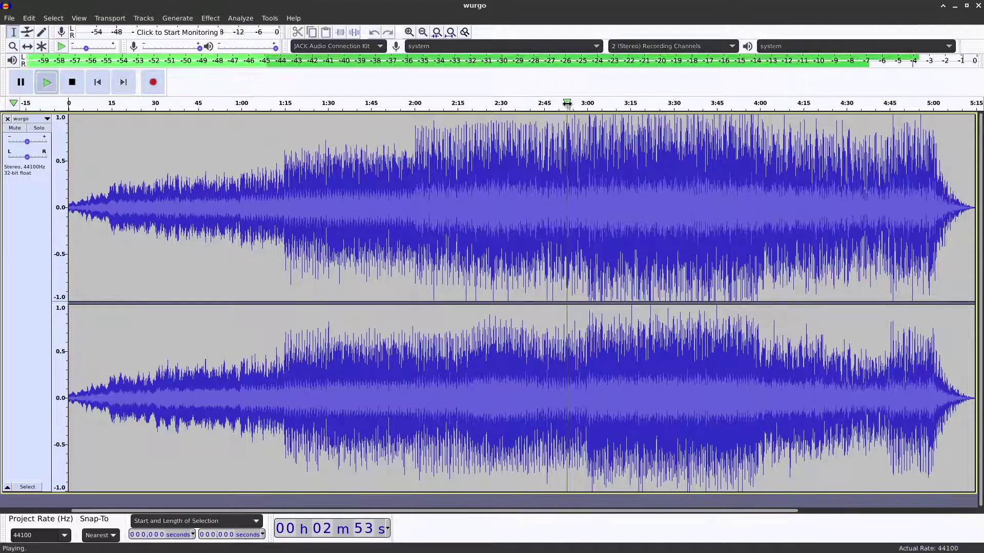
left_click(72, 85)
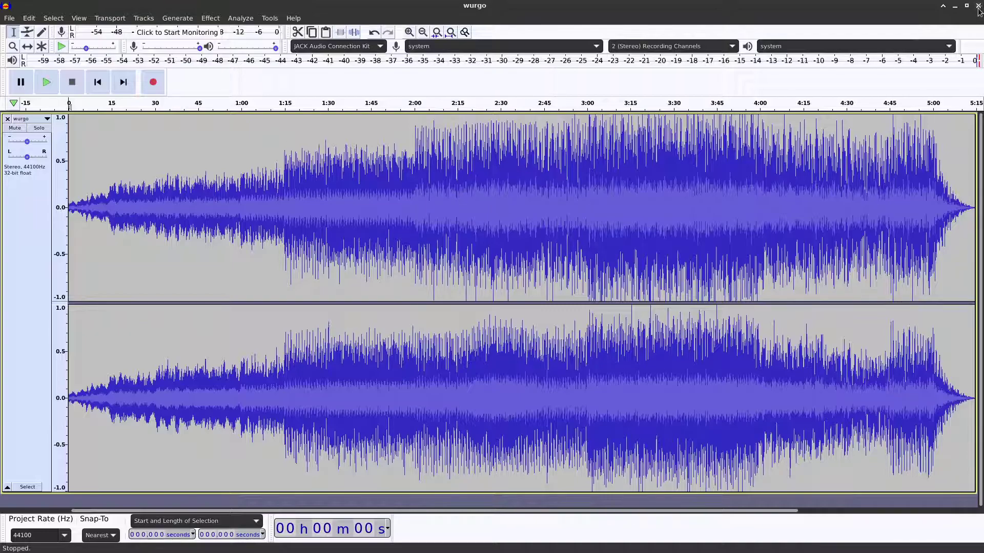
left_click(978, 6)
left_click(446, 305)
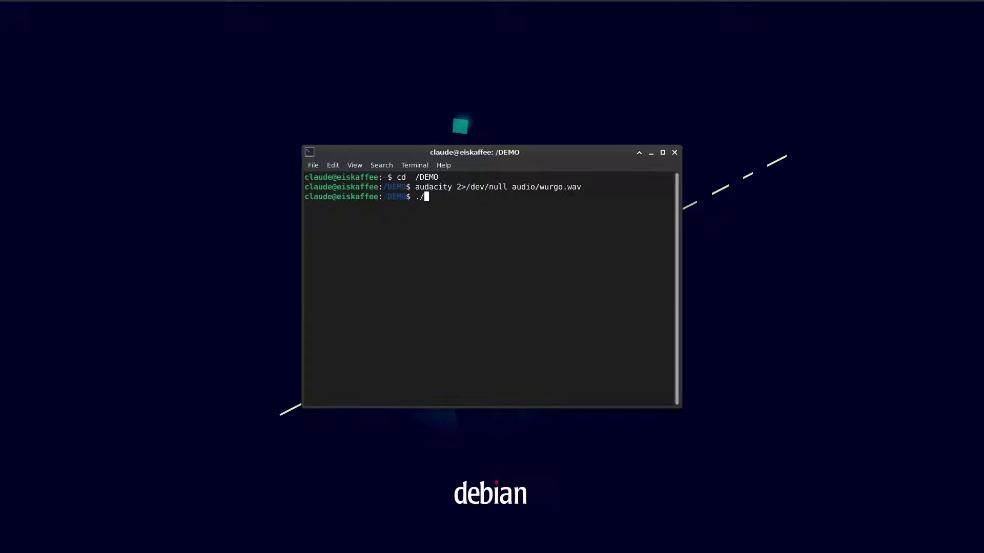
- Start entering the command ./kf.exe 2>/dev/ in the Terminal
type("./kf.")
key("Tab")
type("2")
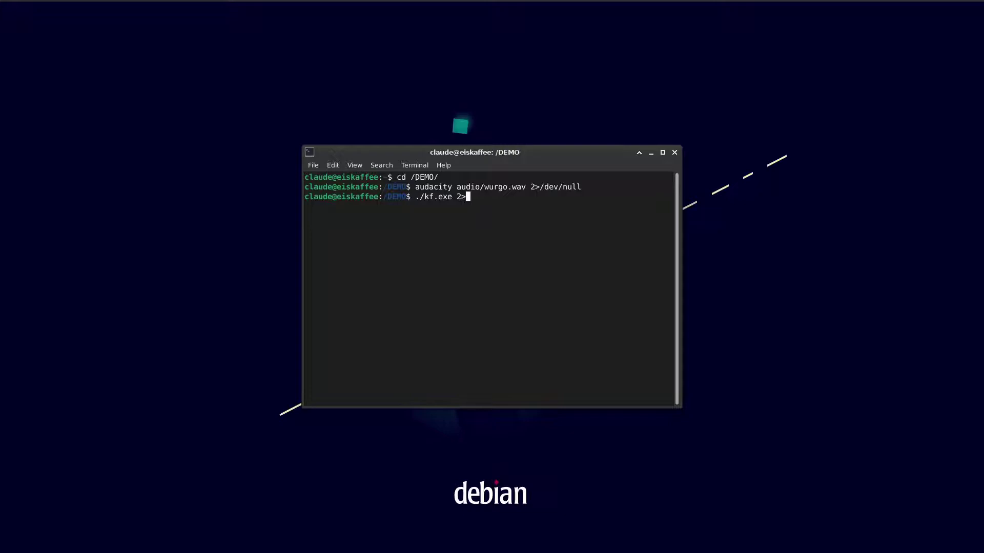
type(">/dev/null")
- Launch Kalle's Fraktaler 2 and enable Derivatives in the Formula settings
key("Return")
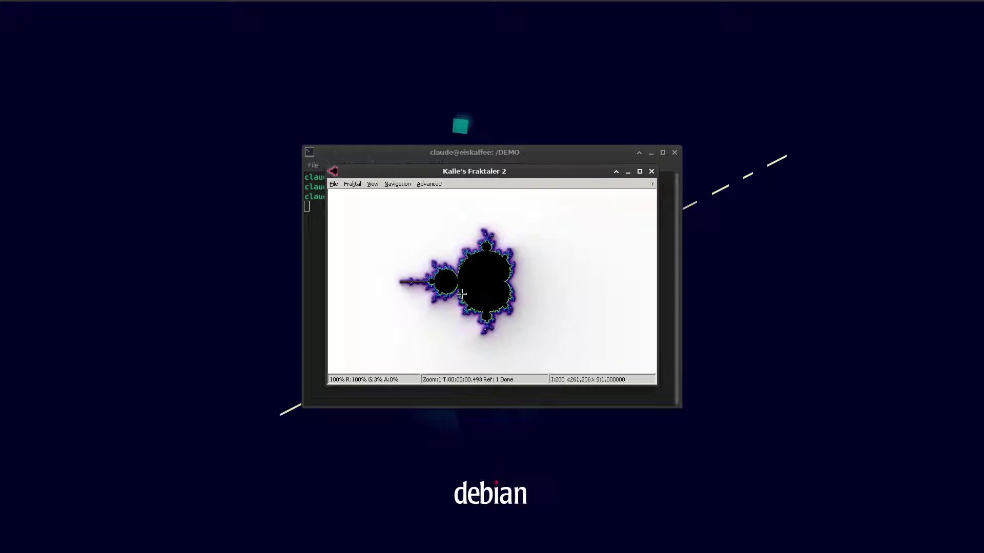
left_click(352, 184)
left_click(363, 204)
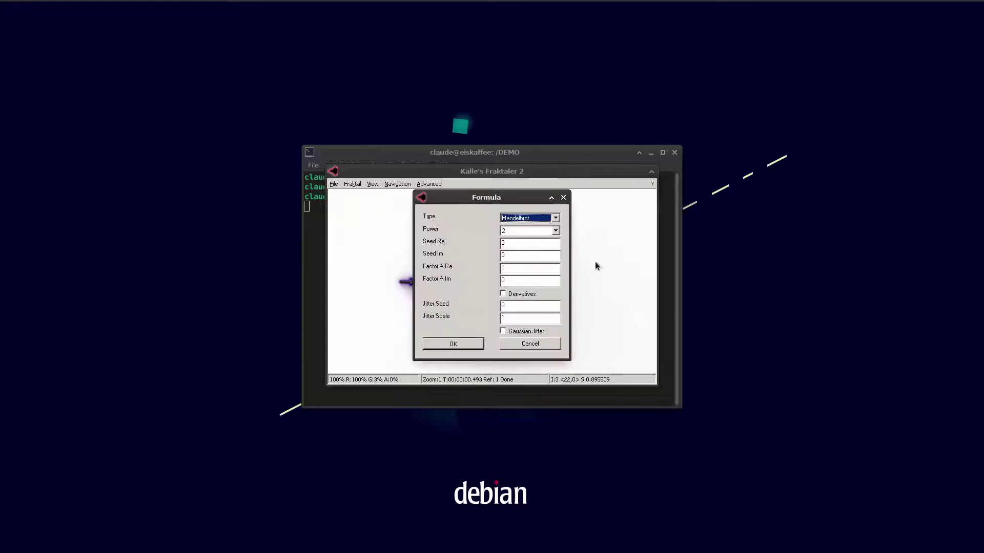
left_click(521, 294)
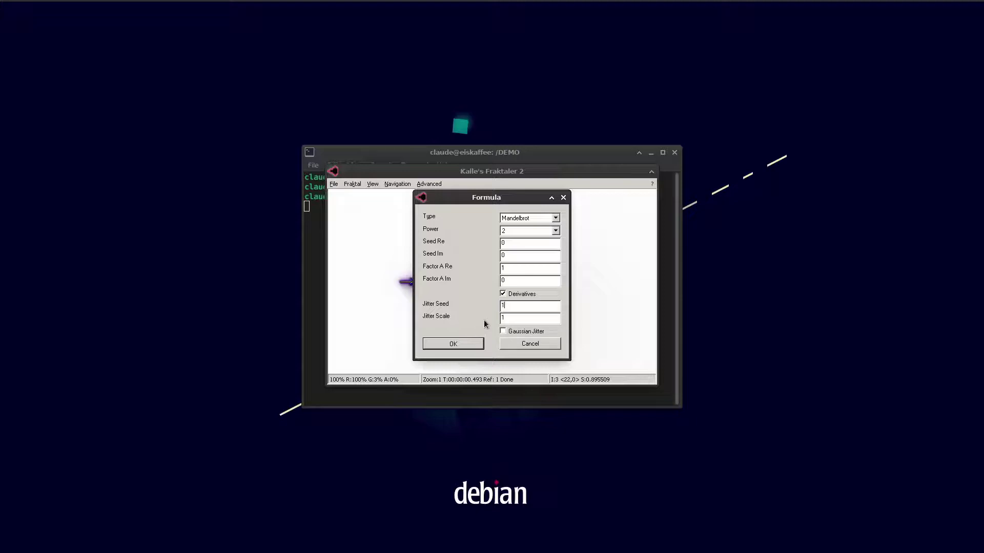
left_click(453, 343)
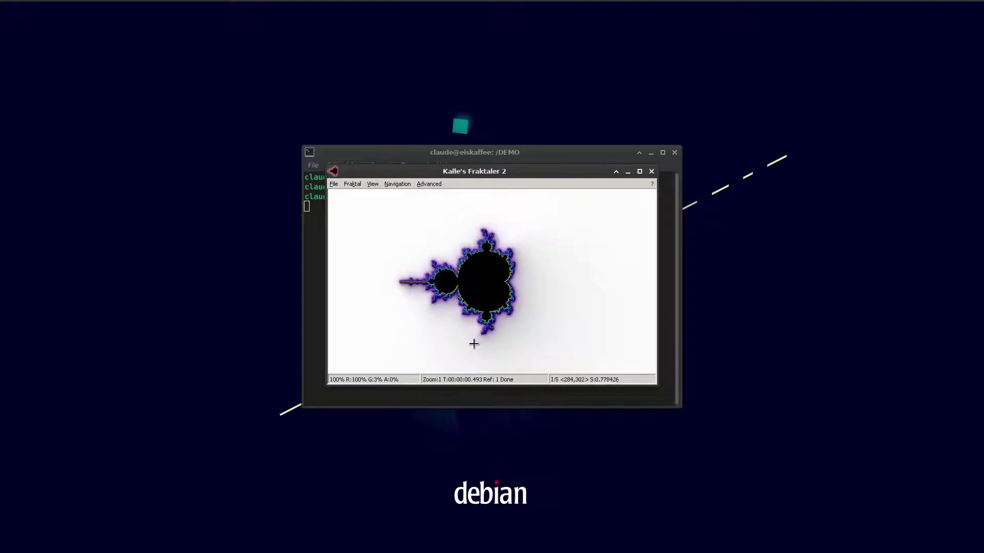
- Tick the first modifier in the first row of Hybrid Formula Group 2 and apply it
left_click(352, 184)
left_click(358, 211)
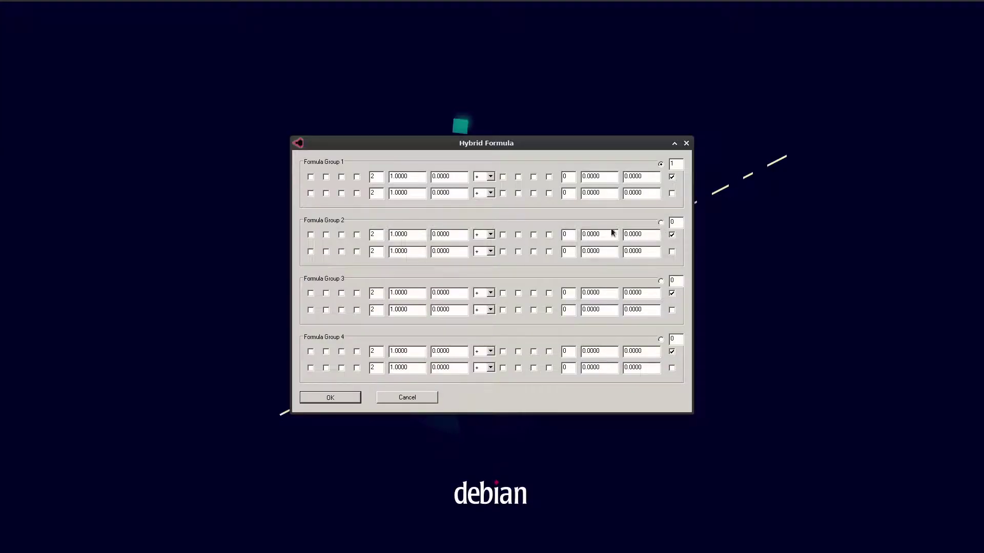
left_click(311, 234)
left_click(353, 398)
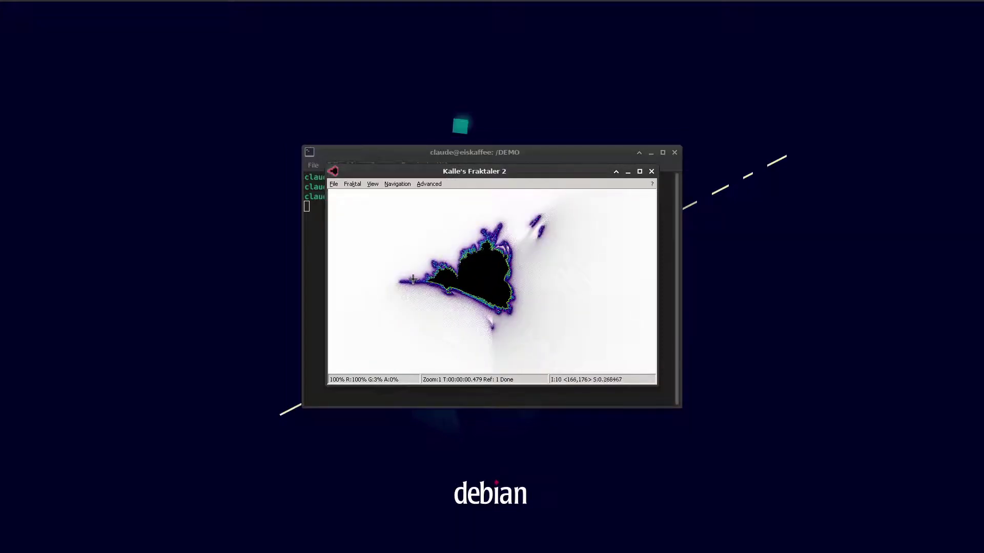
- Set the slope shading method to Analytic in the Colors settings and apply
key("ctrl+c")
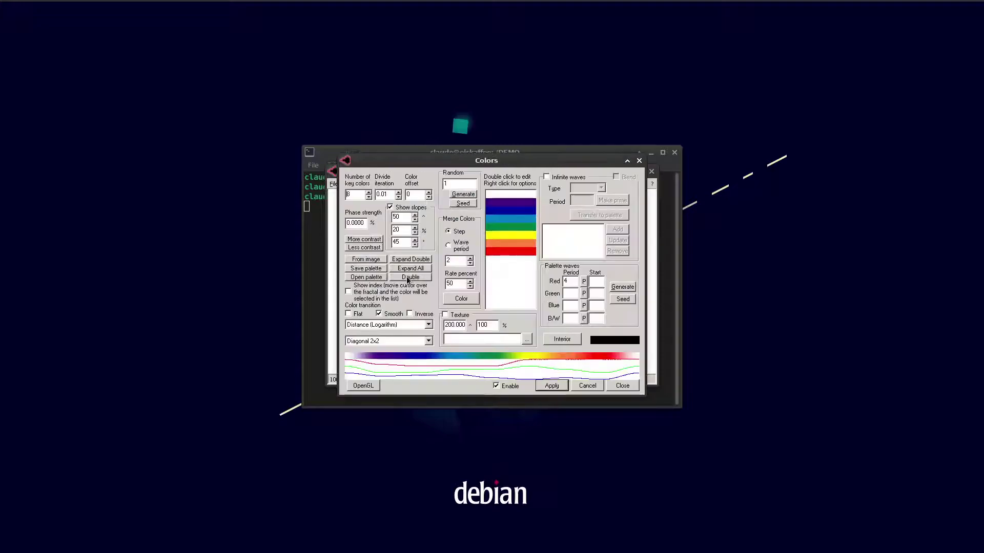
left_click(389, 341)
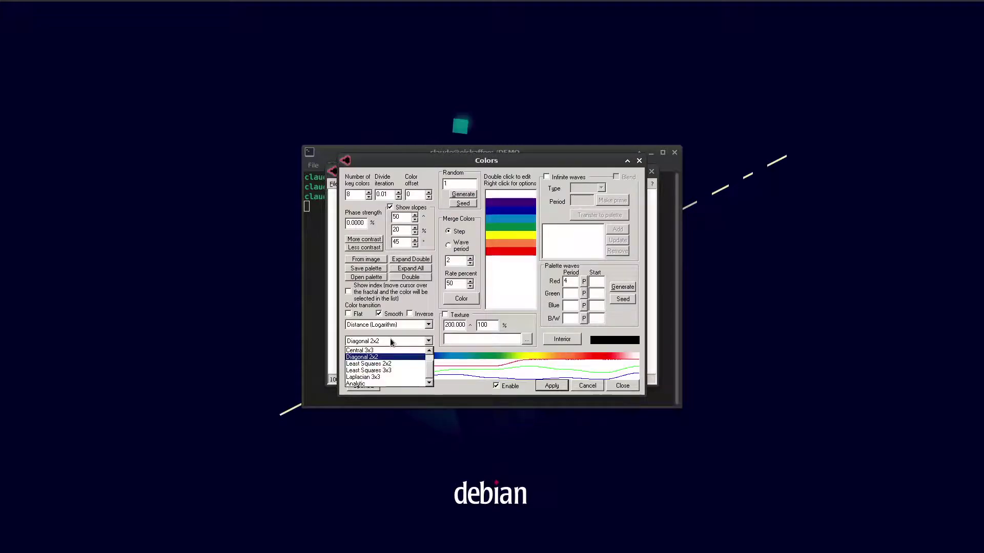
left_click(375, 384)
left_click(551, 385)
left_click(618, 388)
- Zoom into the left spike to a spiky minibrot, then back out one step
left_click(406, 280)
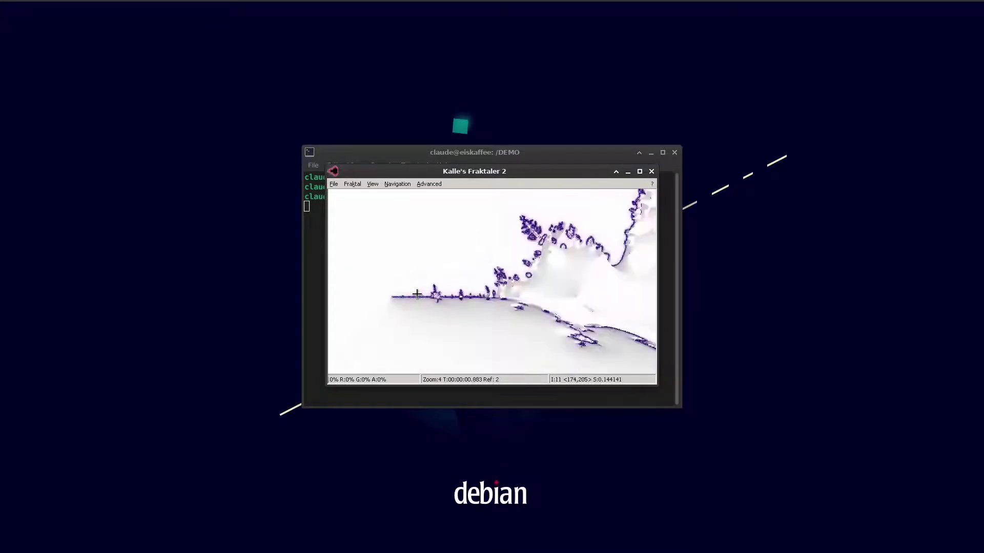
left_click(433, 293)
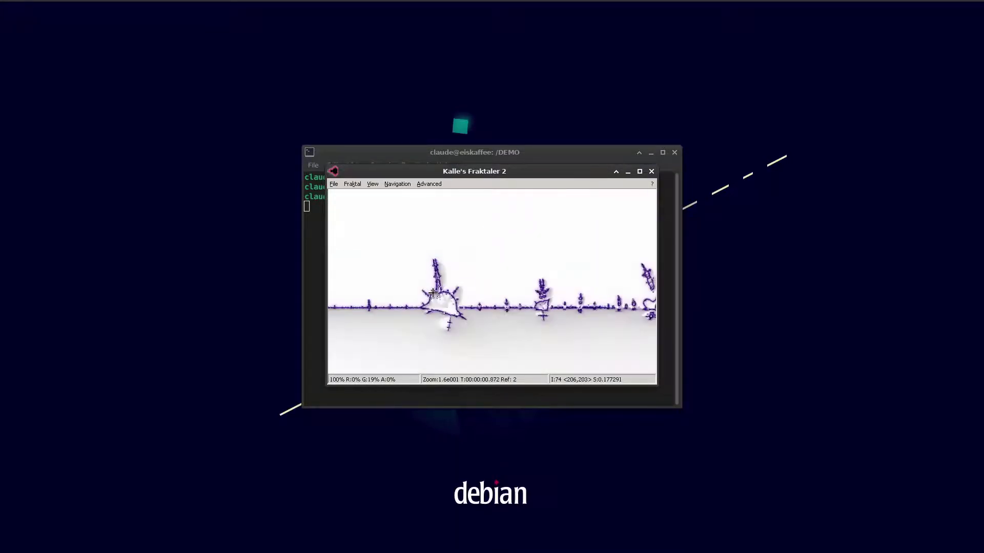
left_click(422, 291)
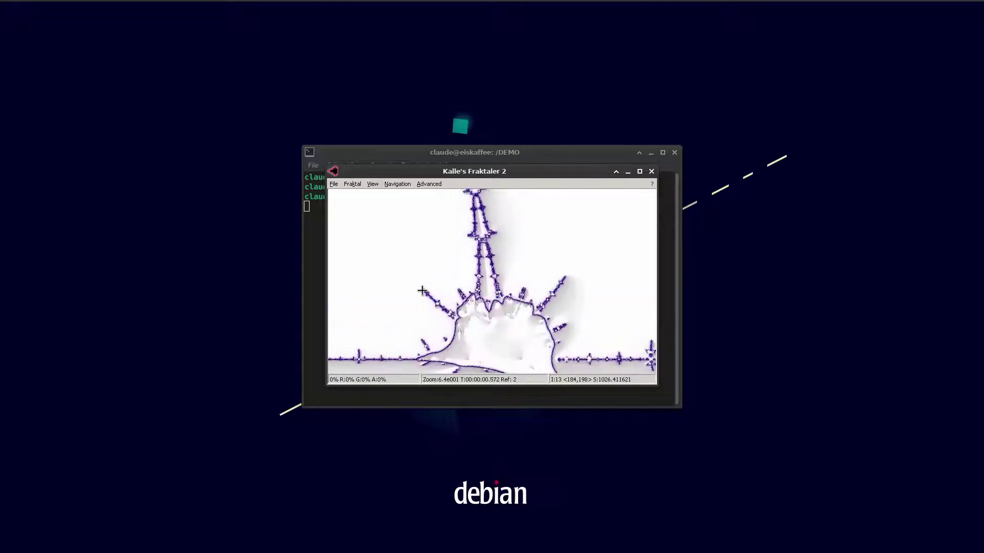
right_click(421, 290)
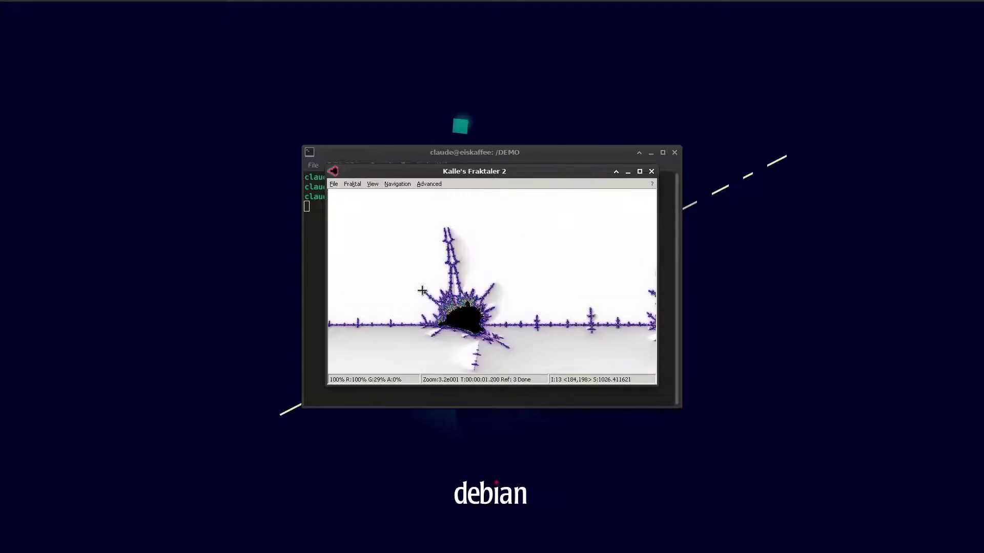
- Set the Bailout escape radius to Custom with a custom radius of 25
left_click(352, 184)
left_click(371, 220)
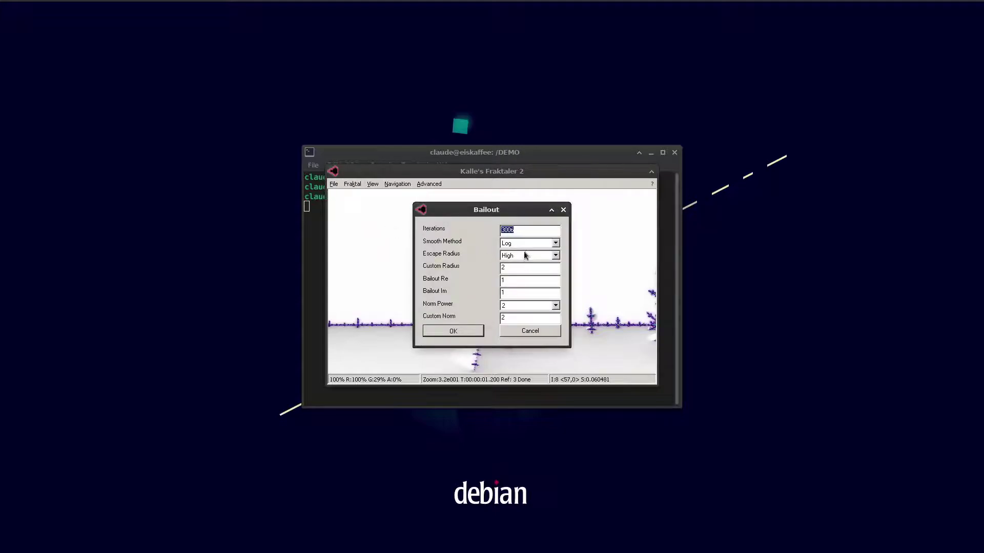
left_click(518, 256)
left_click(520, 285)
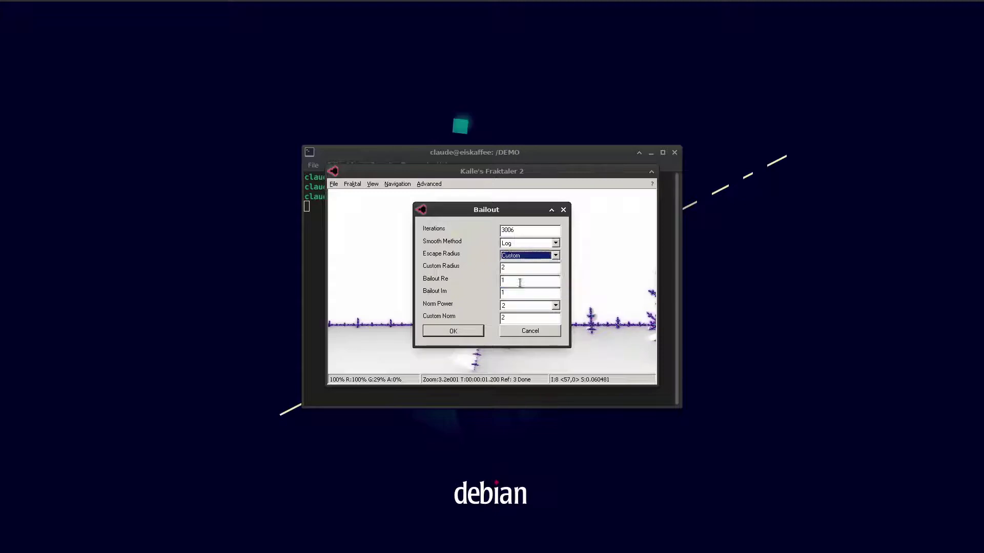
left_click(517, 269)
type("5")
left_click(477, 334)
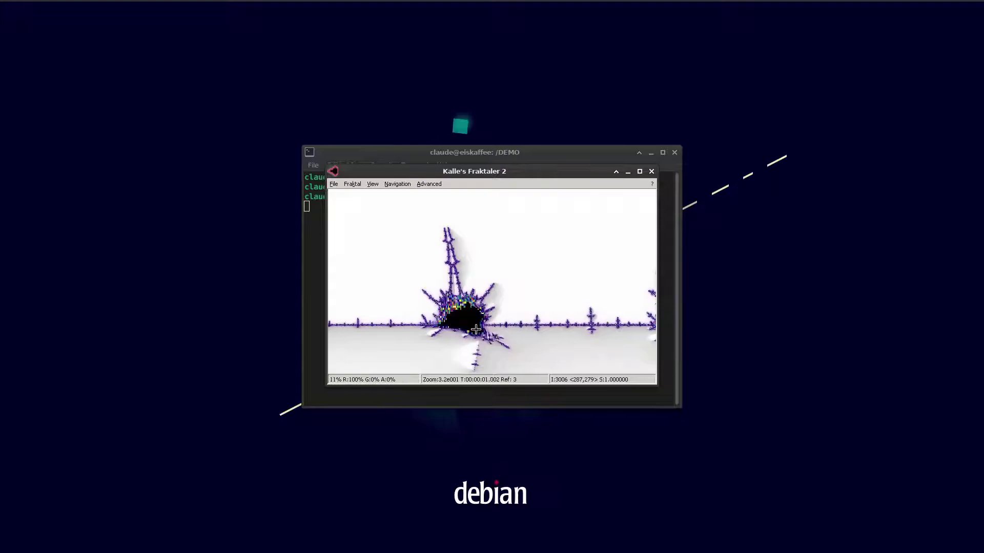
- Import the binary-decomposition.glsl shader in the OpenGL settings and enable it
left_click(353, 183)
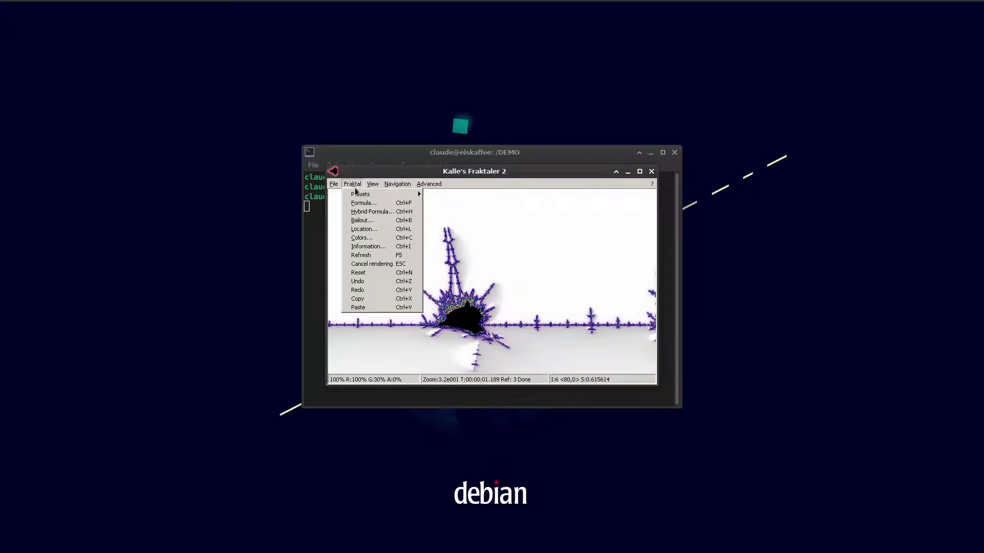
left_click(362, 238)
left_click(364, 385)
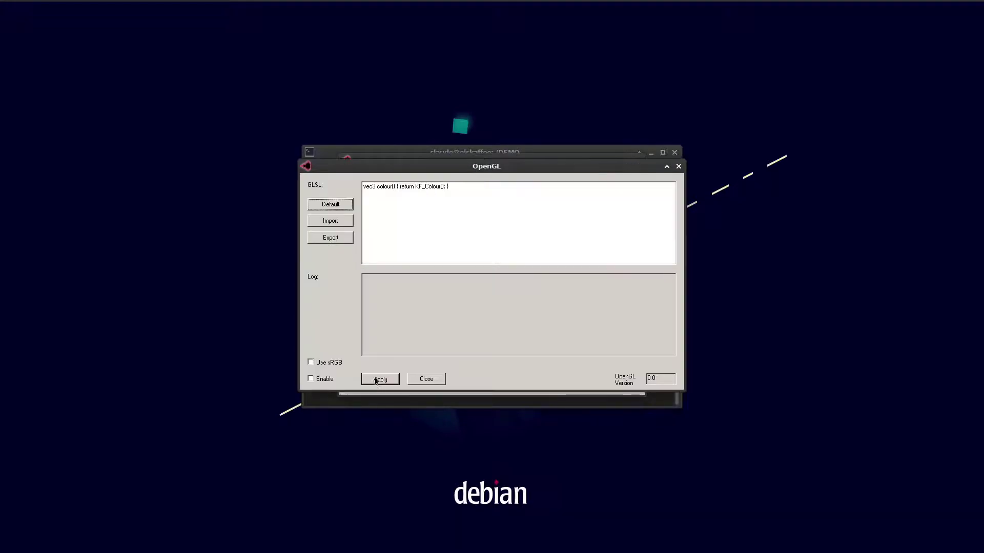
left_click(343, 222)
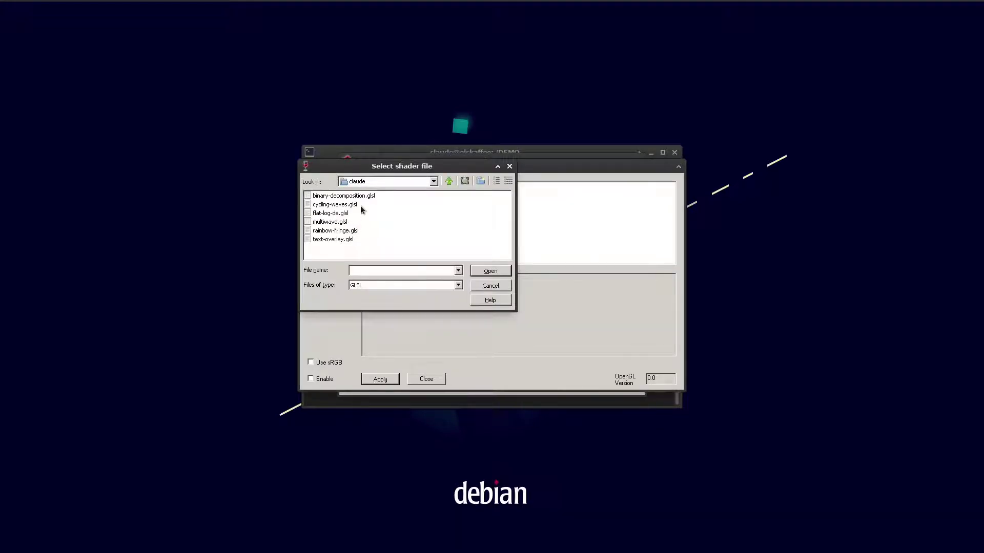
left_click(360, 196)
left_click(486, 270)
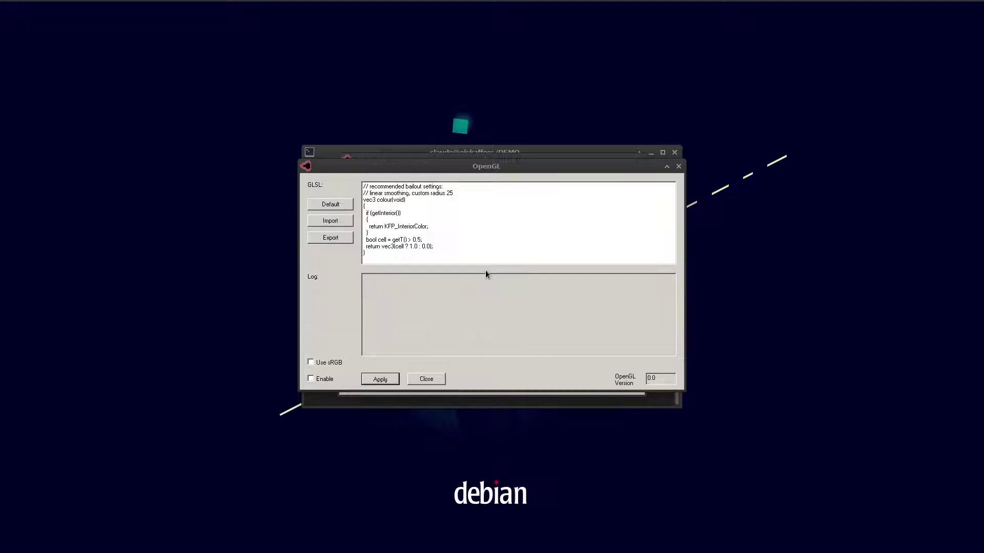
left_click(332, 379)
- Arrange the OpenGL, Colors and fractal windows side by side without overlapping
left_click_drag(383, 170, 642, 196)
left_click_drag(372, 176, 147, 206)
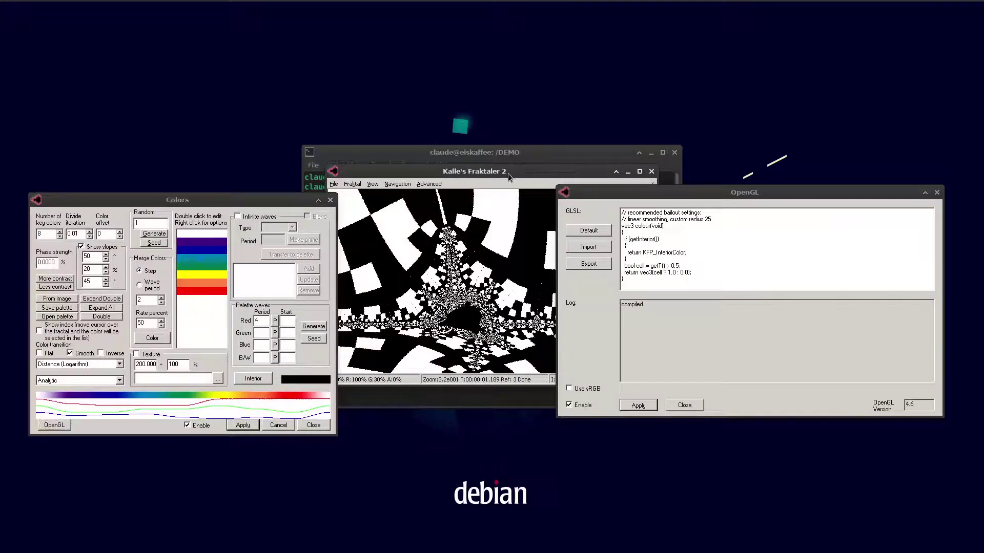
left_click_drag(509, 173, 488, 84)
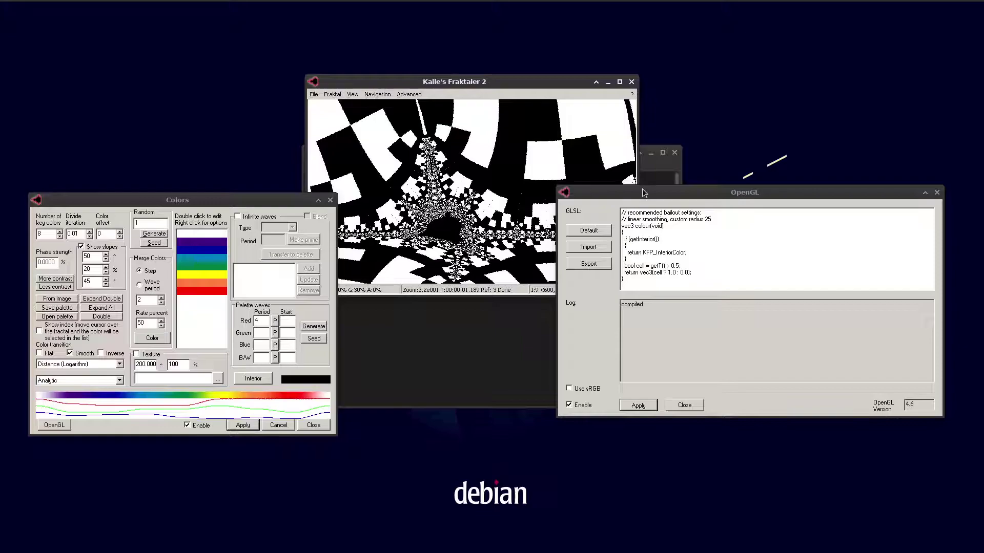
left_click_drag(642, 193, 678, 304)
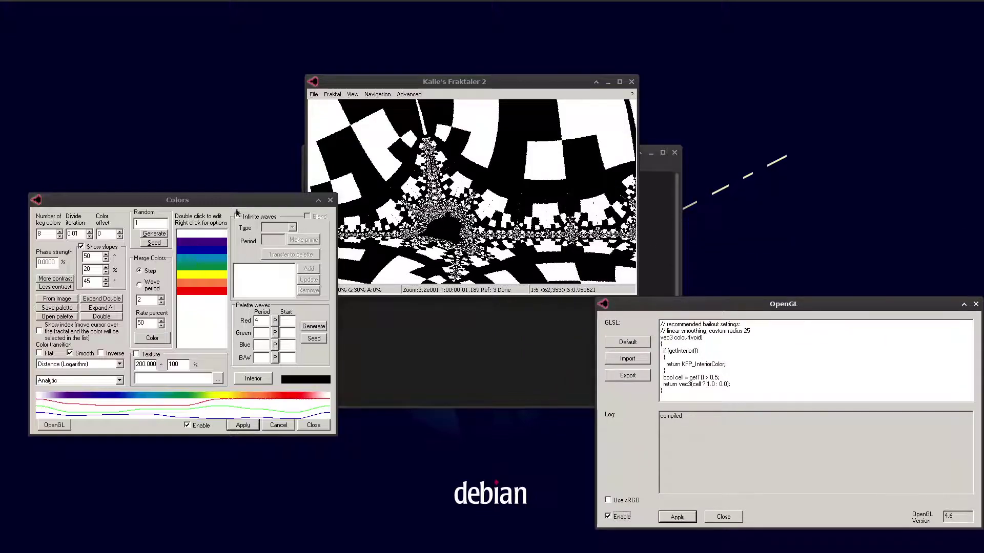
left_click_drag(246, 202, 326, 310)
left_click_drag(678, 306, 513, 318)
left_click_drag(506, 81, 483, 60)
- Set the window size to 1280 by 360 and reposition the fractal window
left_click(331, 73)
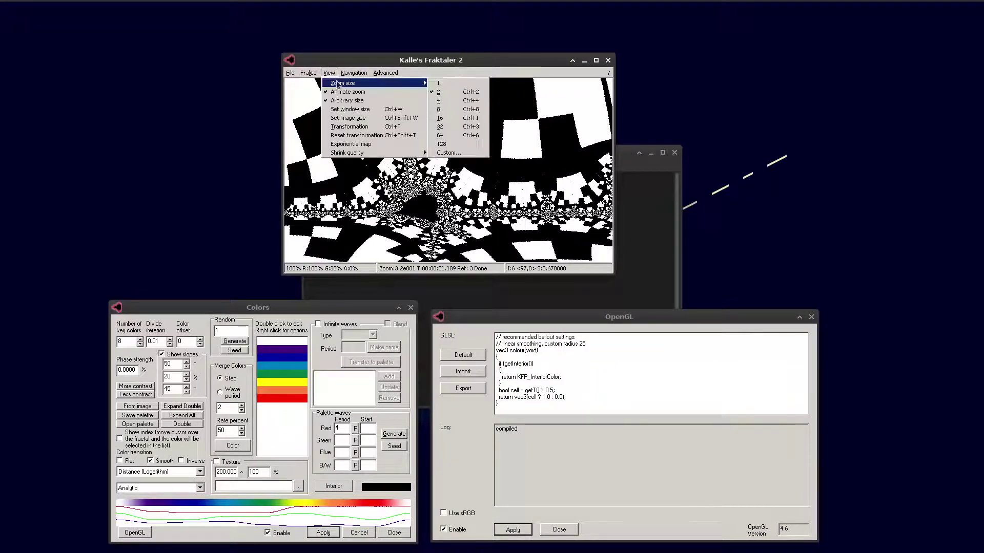
left_click(355, 108)
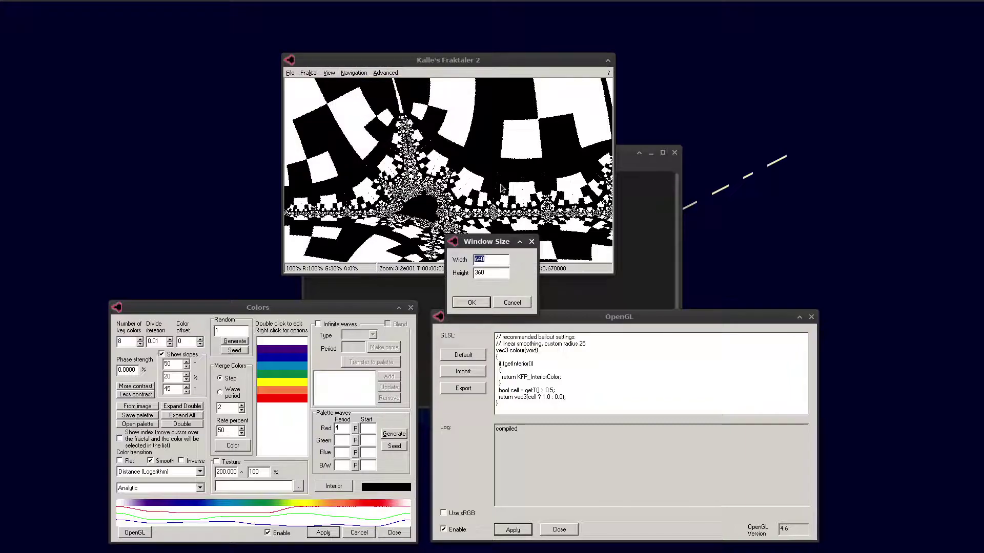
type("1280")
double_click(490, 273)
type("360")
left_click(472, 302)
left_click_drag(489, 62, 508, 70)
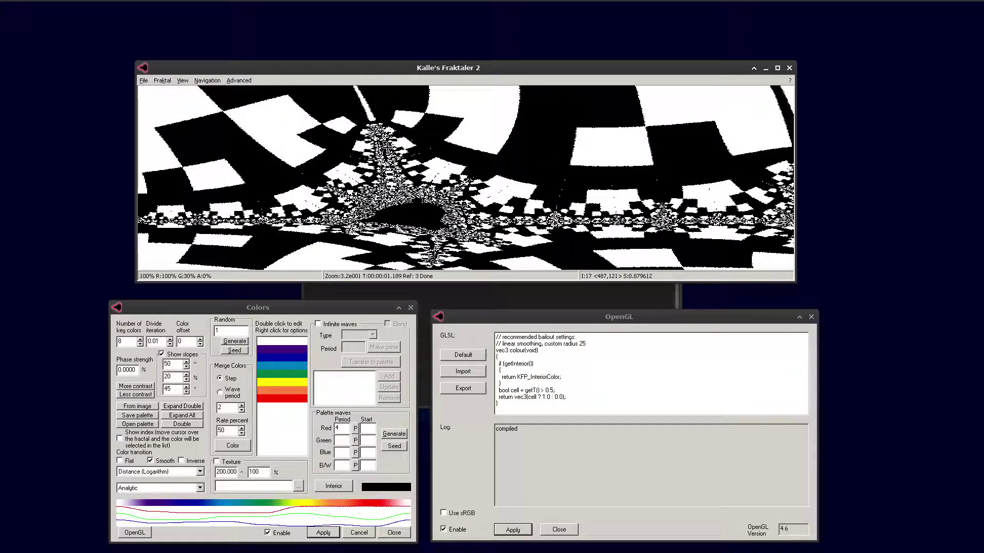
- Set the image size to 1280 by 360
key("ctrl+i")
type("640")
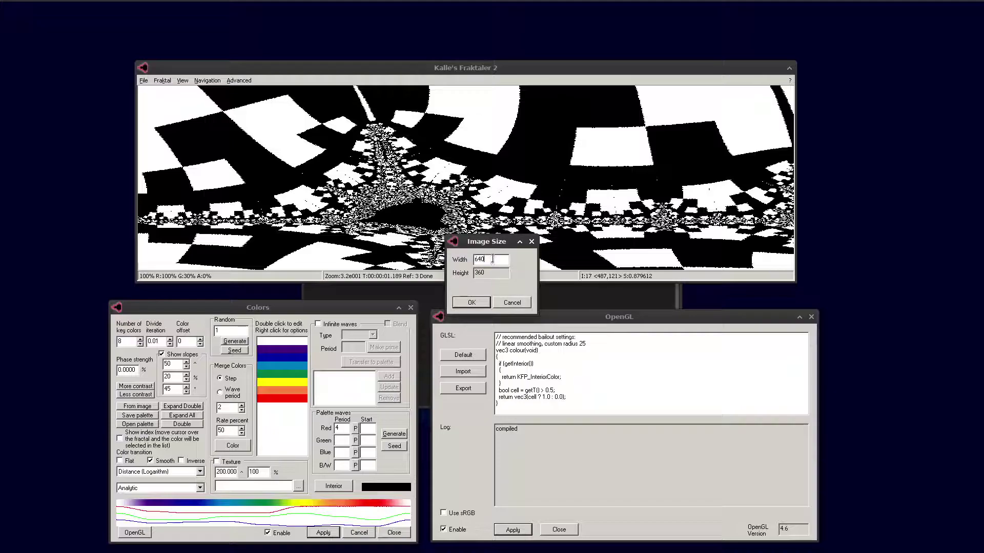
key("shift+Home")
type("128")
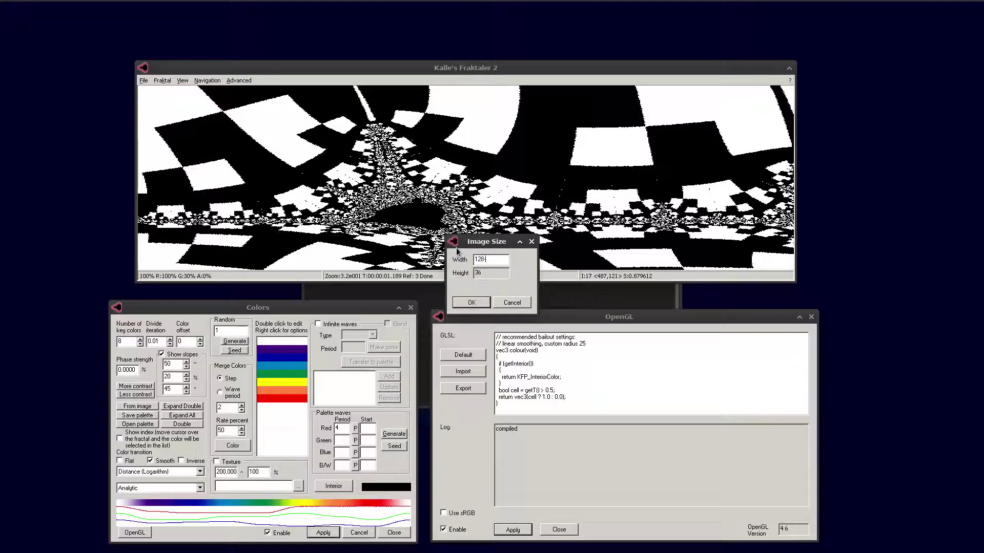
type("0")
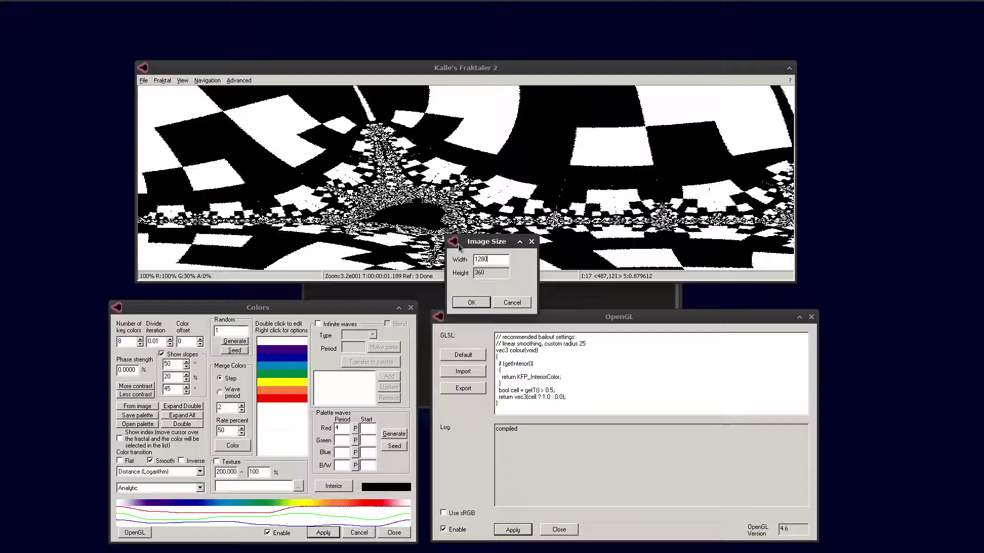
left_click(472, 302)
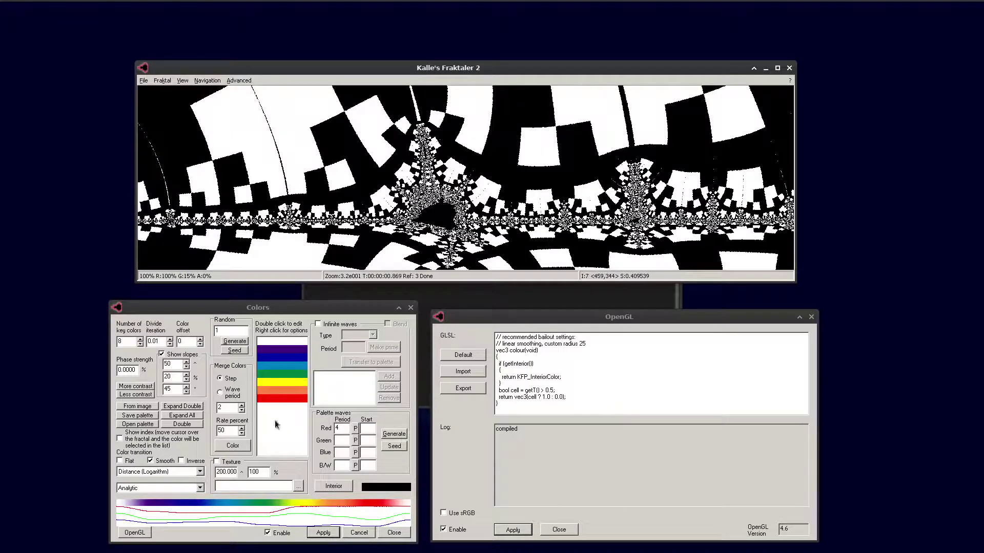
- Make the interior colour pink, apply it, and zoom into a spiky filament
left_click(343, 486)
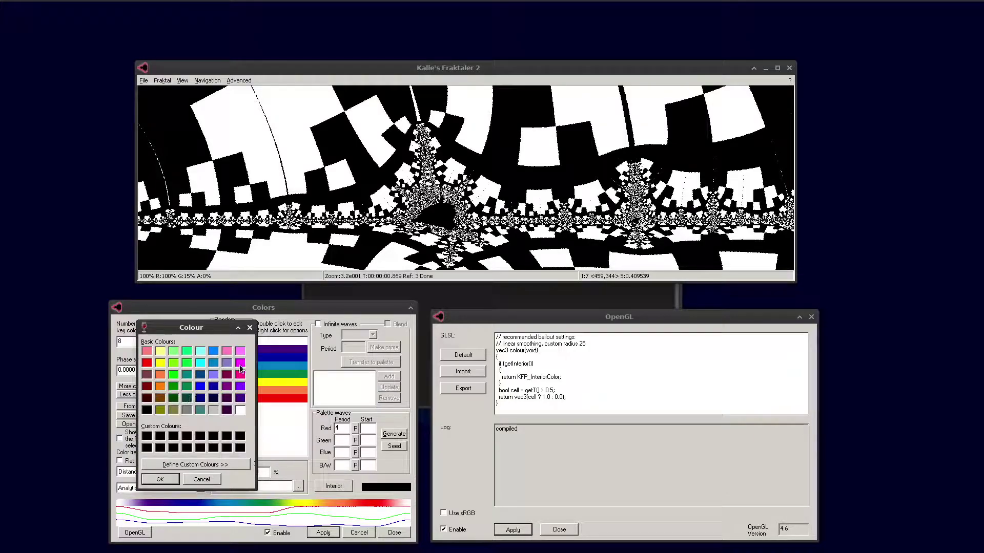
left_click(160, 479)
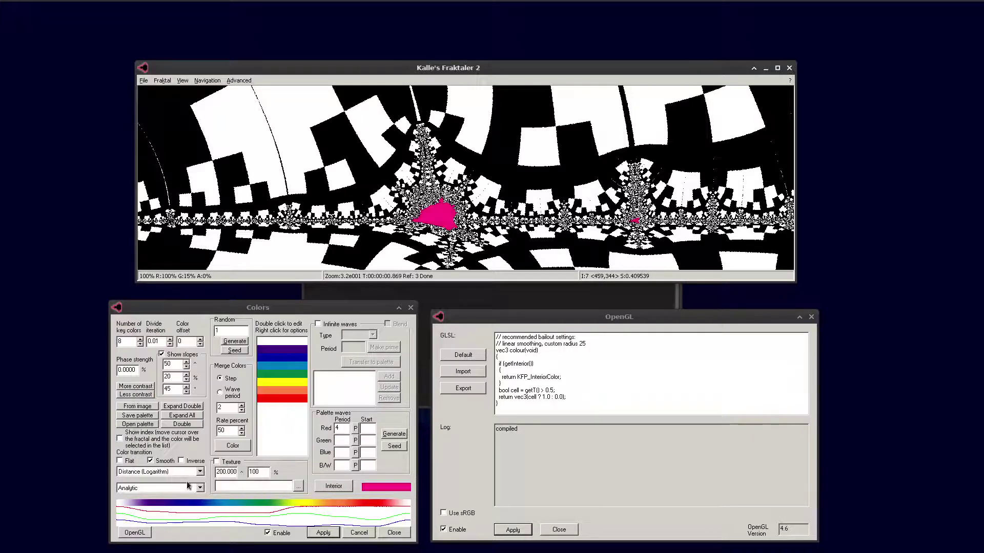
left_click(322, 533)
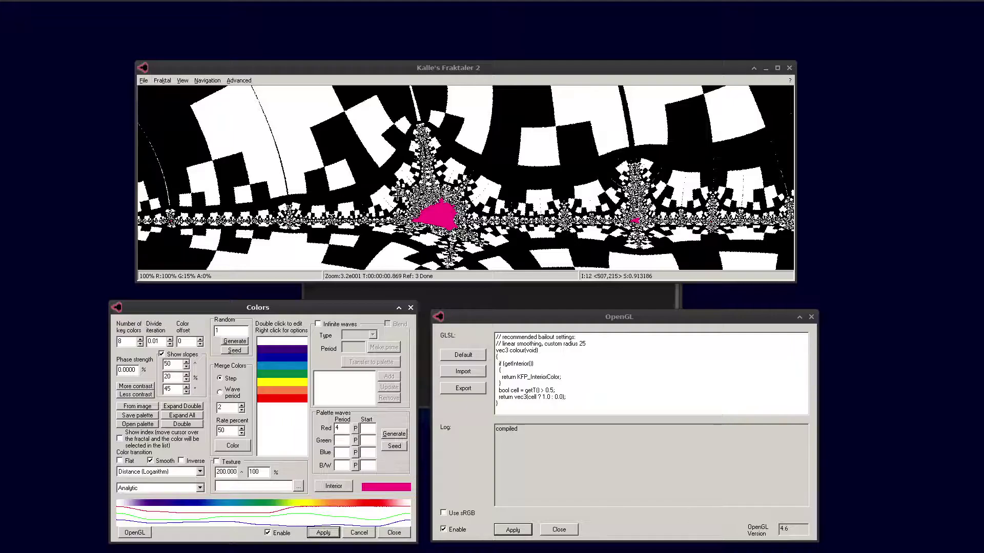
left_click(421, 125)
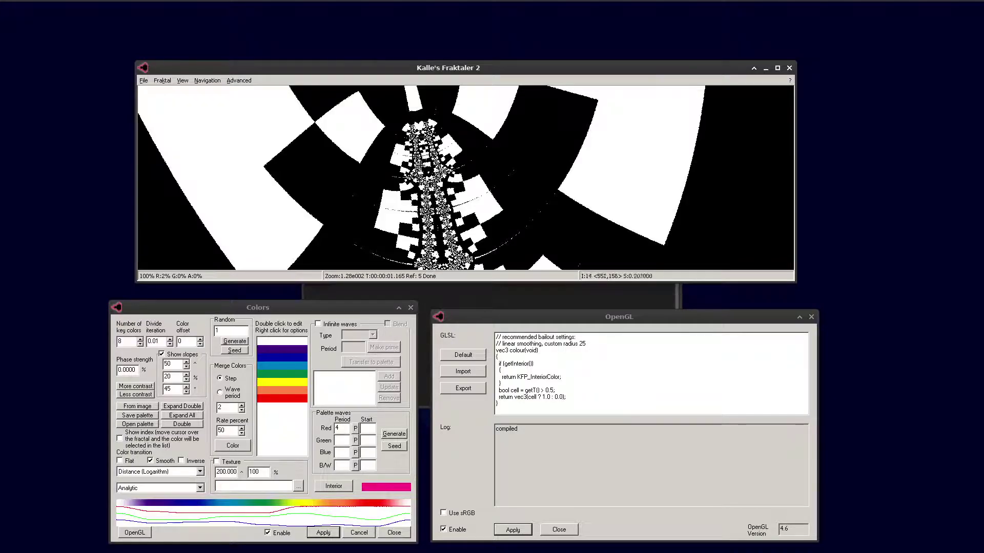
- Zoom in along the filament toward the small pink minibrot, reaching about 4.09e003
left_click(415, 154)
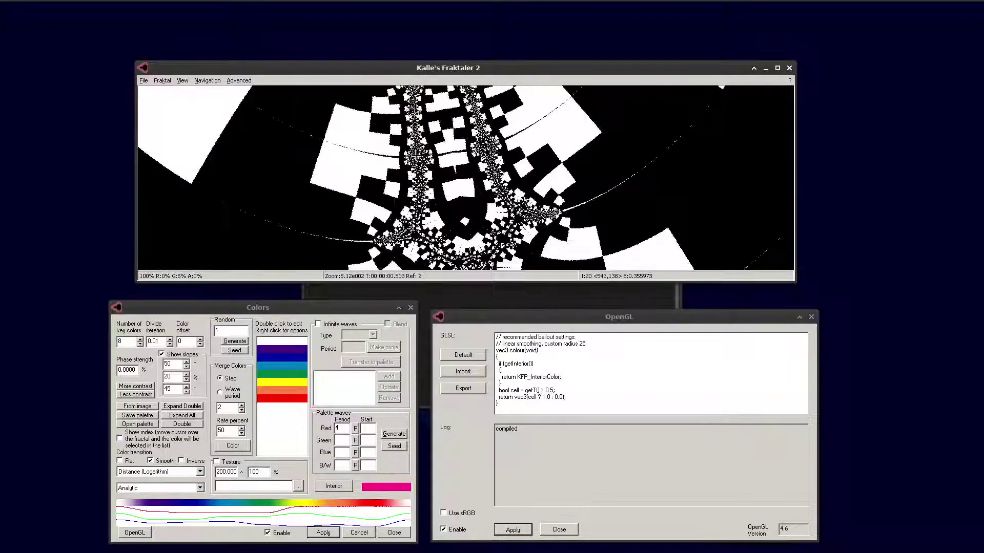
left_click(416, 156)
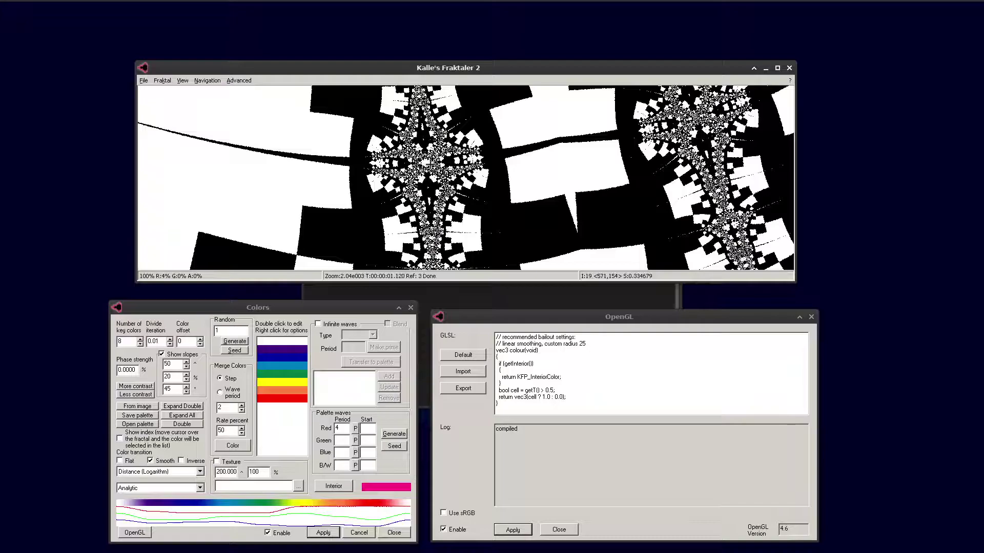
left_click(415, 160)
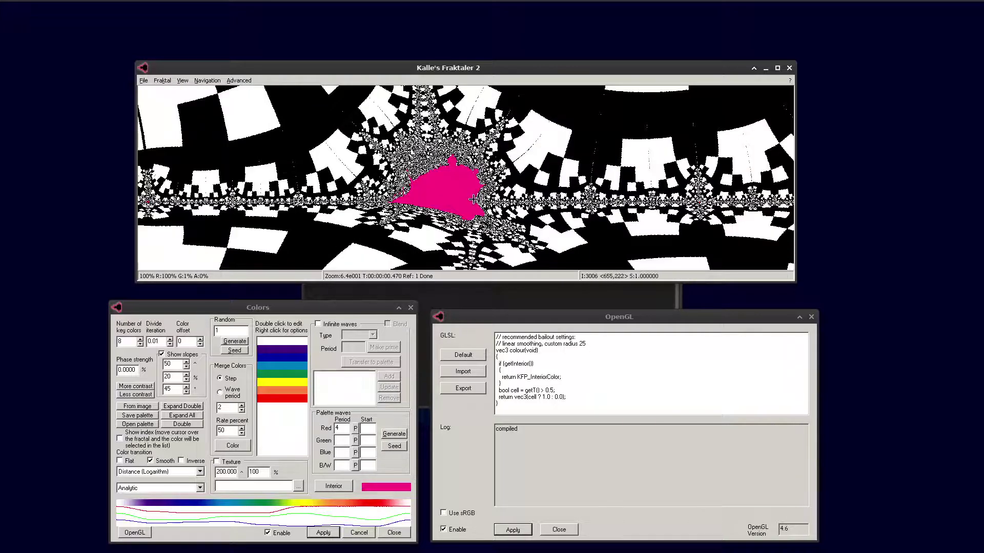
left_click(409, 168)
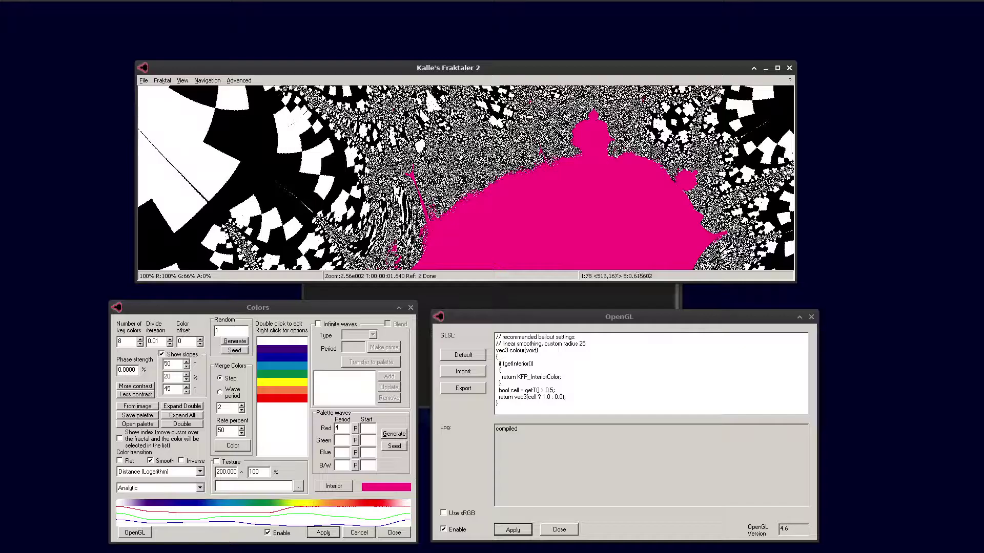
left_click(393, 107)
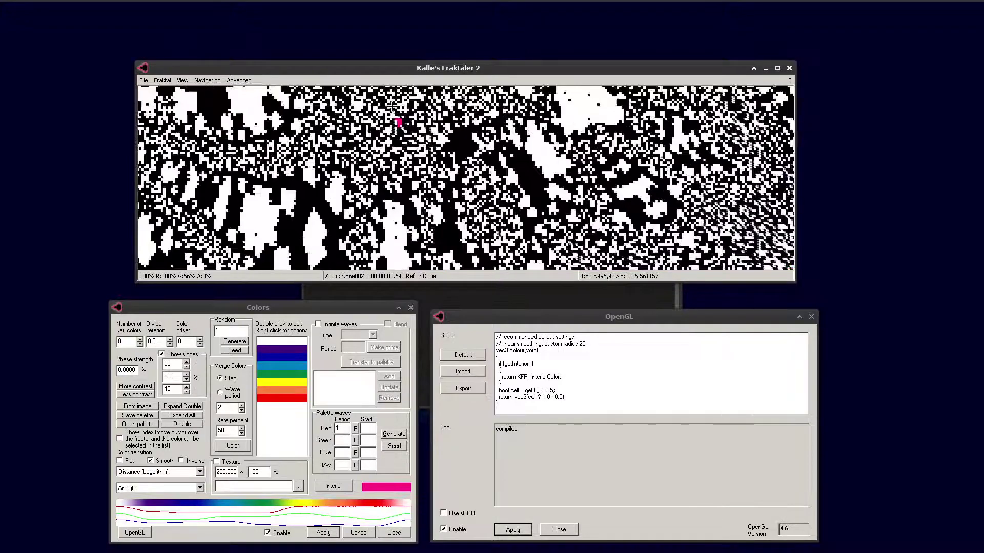
scroll(409, 152, "up", 4)
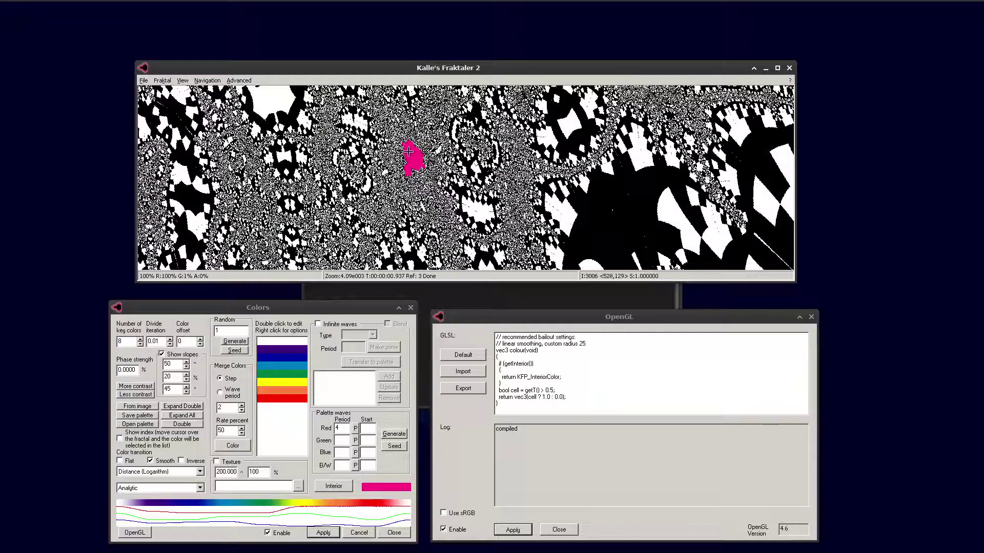
scroll(408, 151, "up", 2)
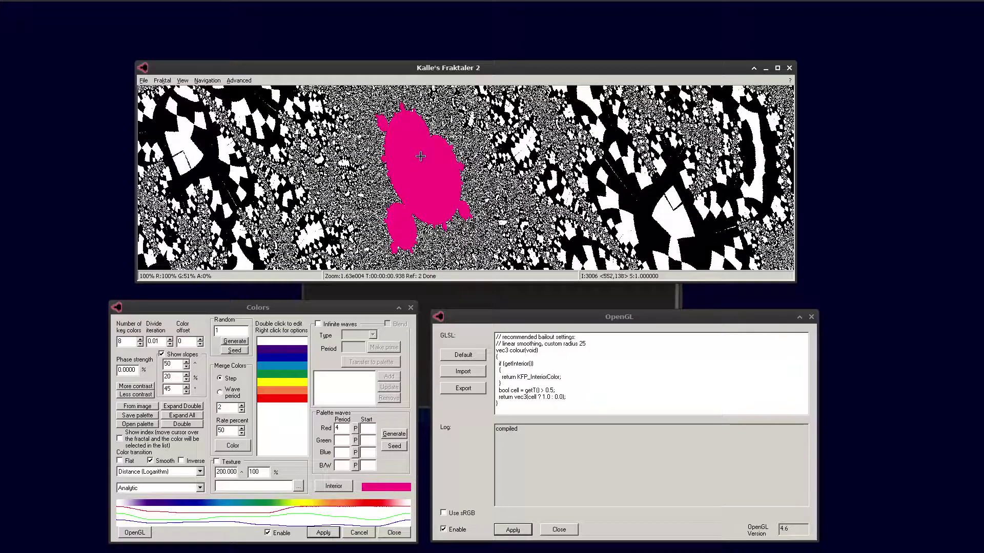
scroll(420, 156, "down", 2)
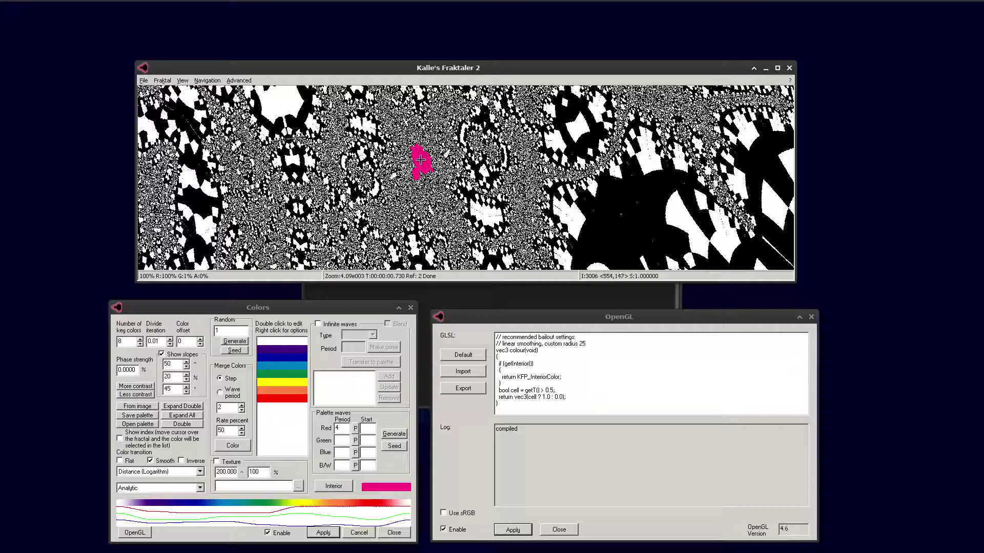
- Briefly open and close Newton-Raphson zooming, then scroll out and back in to centre the pink minibrot
key("ctrl+d")
left_click(57, 292)
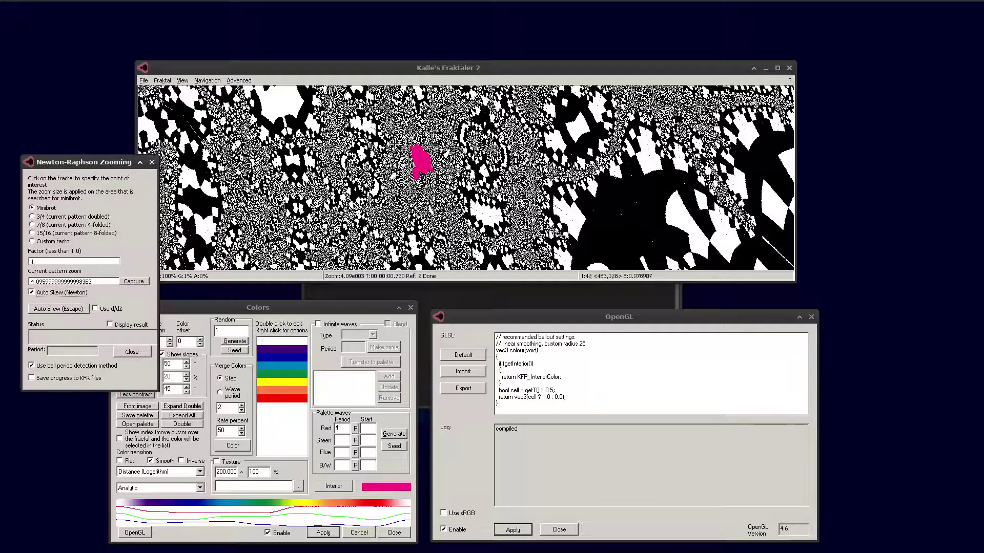
key("Escape")
scroll(422, 157, "down", 2)
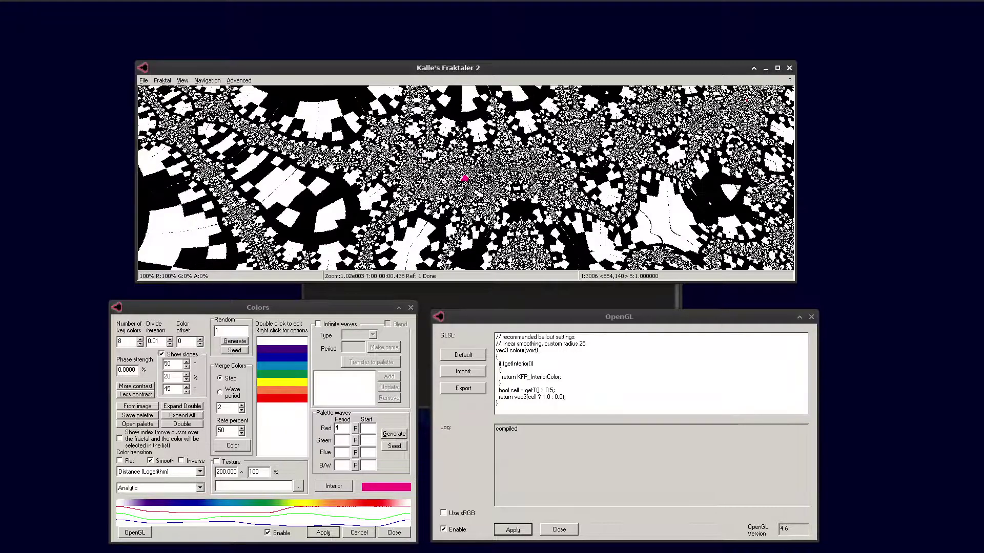
scroll(468, 180, "up", 2)
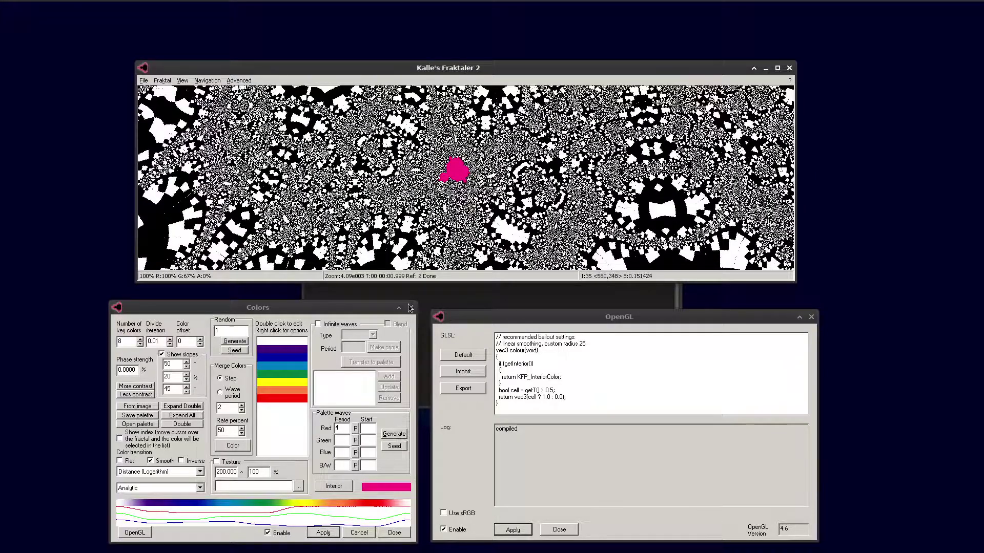
- Import the rainbow-fringe.glsl colouring shader in the OpenGL window
left_click(462, 371)
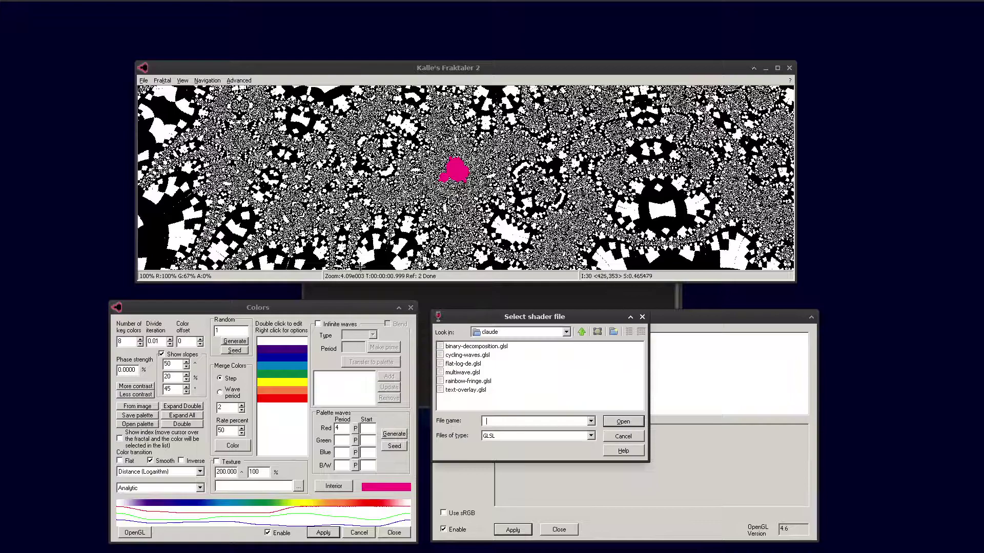
left_click(479, 381)
left_click(637, 420)
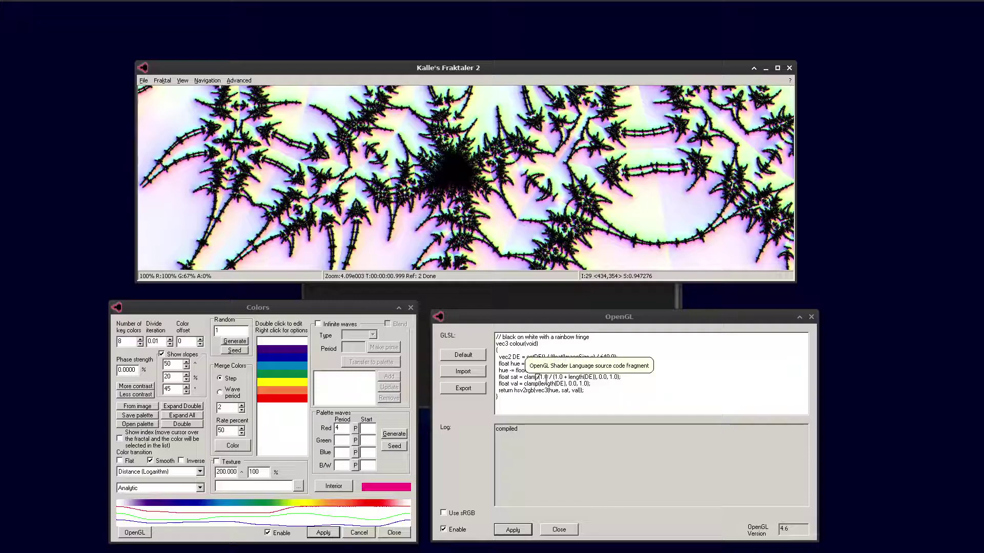
- Rewrite the shader's sat line to clamp(1.0 / (1.0 + 0.1 * length(DE)), 0.0, 1.0) and apply it
left_click(560, 377)
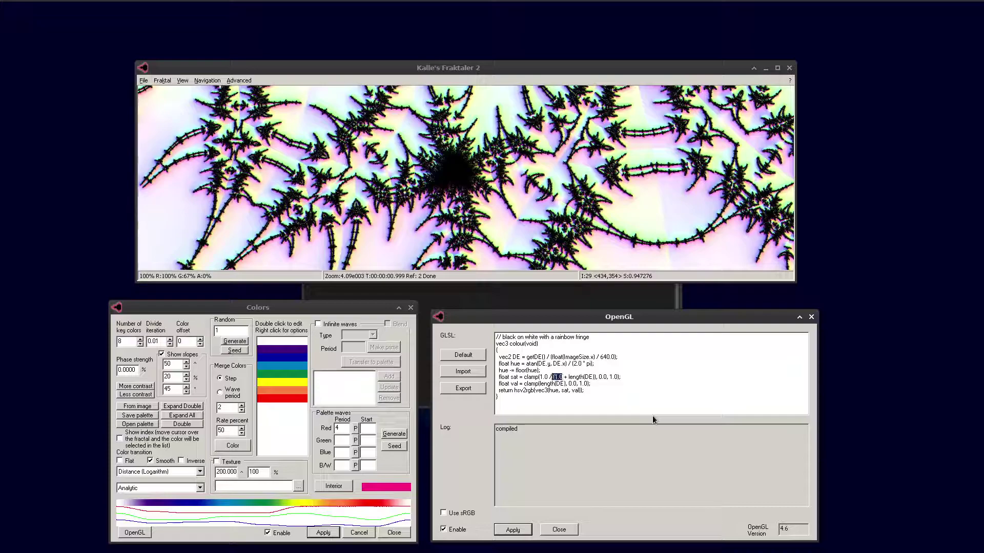
key("BackSpace")
key("BackSpace")
key("BackSpace")
type(".1")
key("Left")
key("Left")
key("Left")
type("(")
left_click(515, 529)
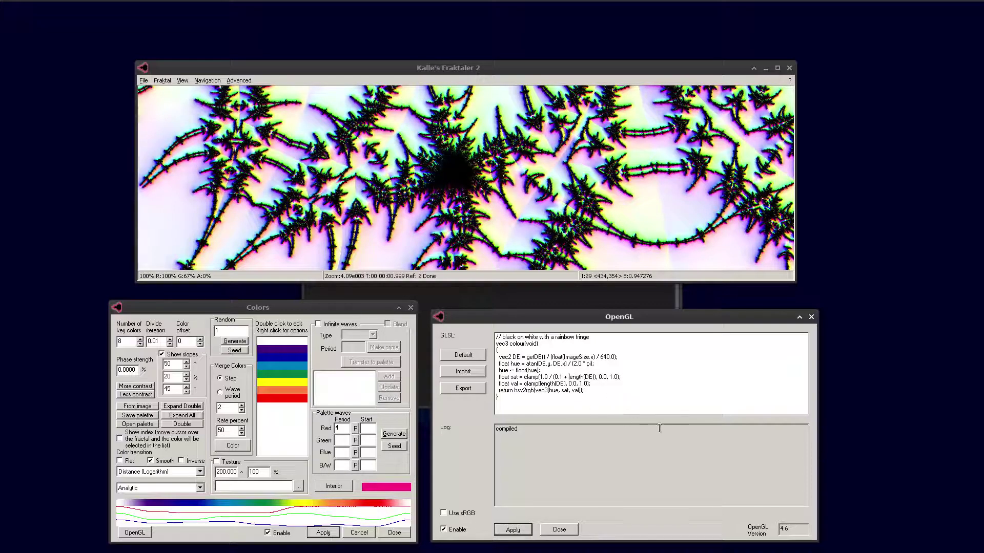
type("0.1 * ength(")
left_click(514, 529)
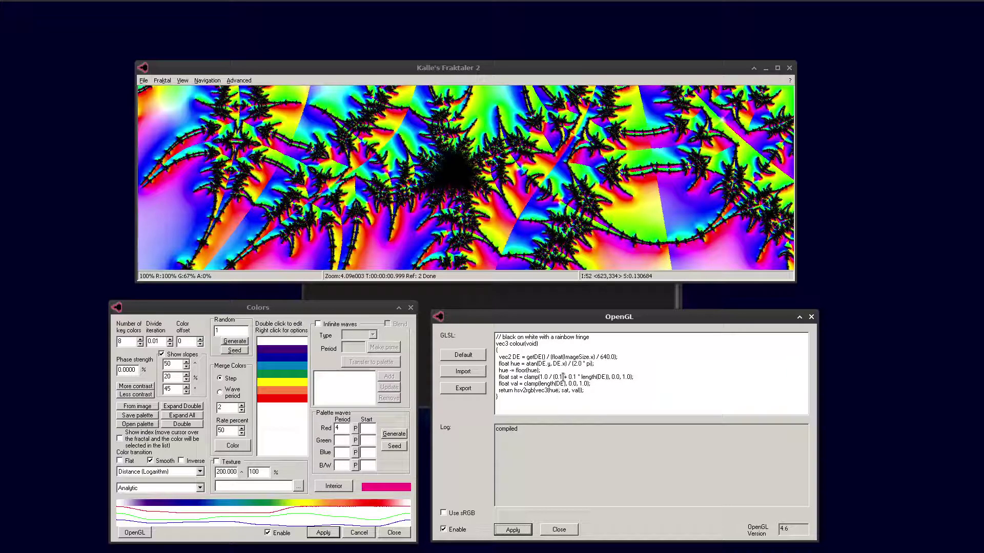
left_click_drag(563, 377, 554, 377)
type("1.0")
left_click(513, 533)
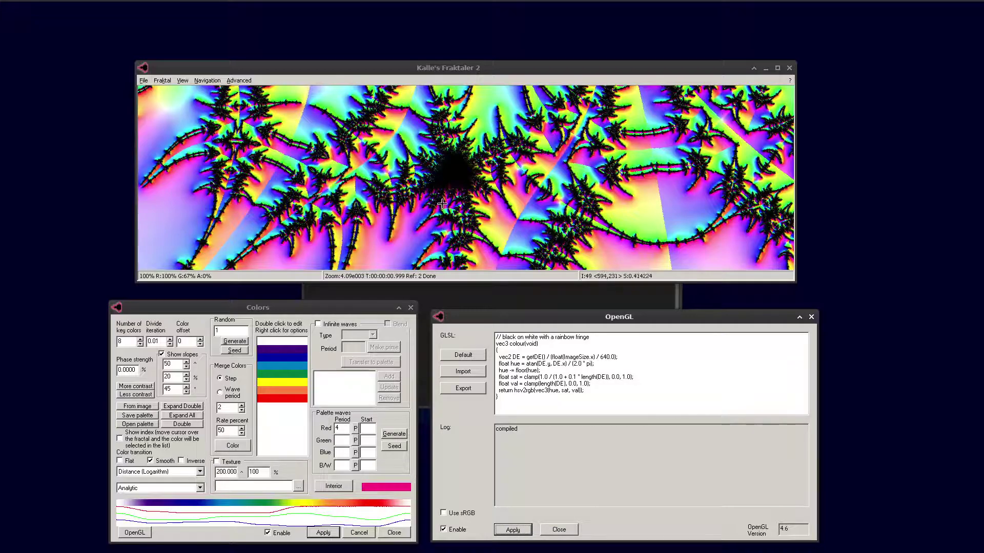
- Zoom into the spiky spiral filaments, backing out one step and choosing a different spot
scroll(449, 174, "up", 2)
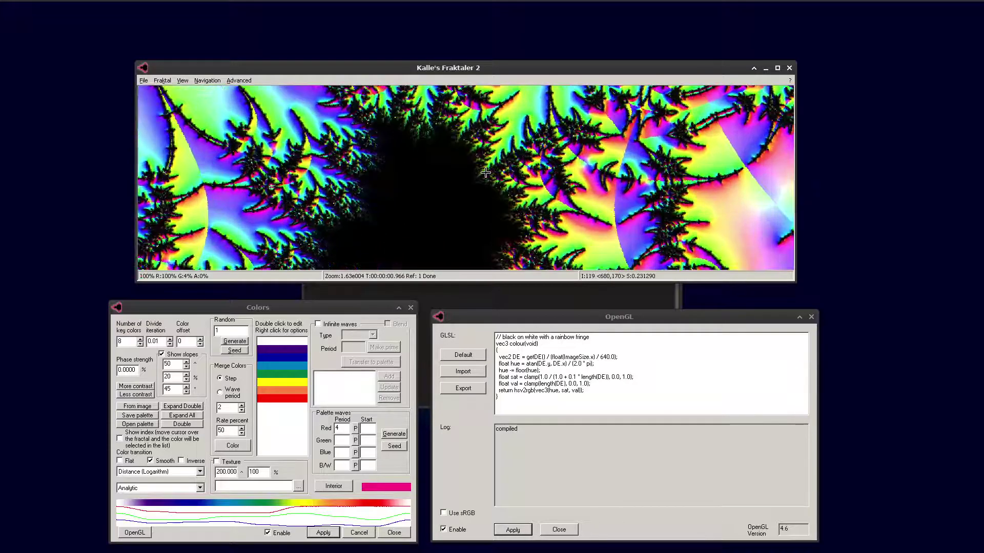
scroll(486, 173, "up", 2)
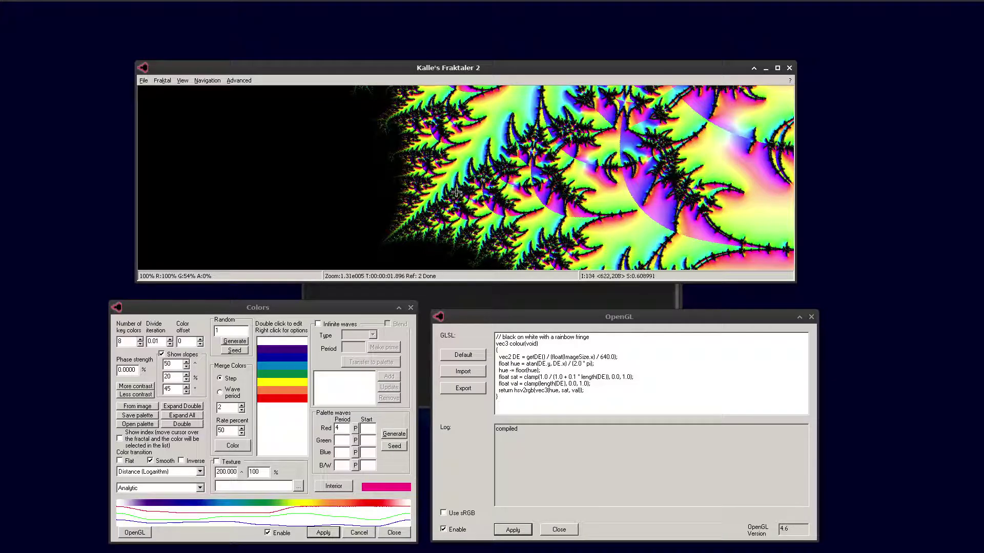
left_click(456, 192)
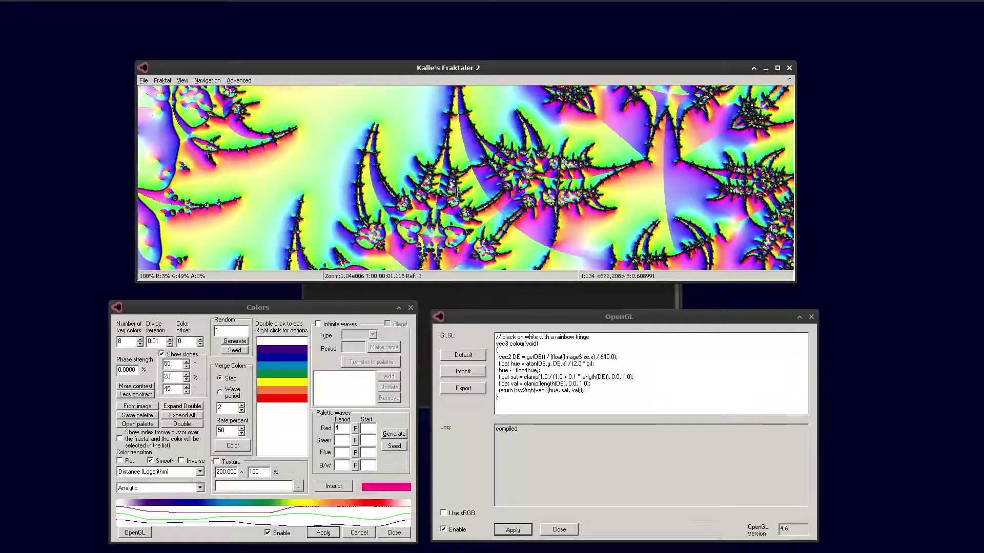
left_click(559, 177)
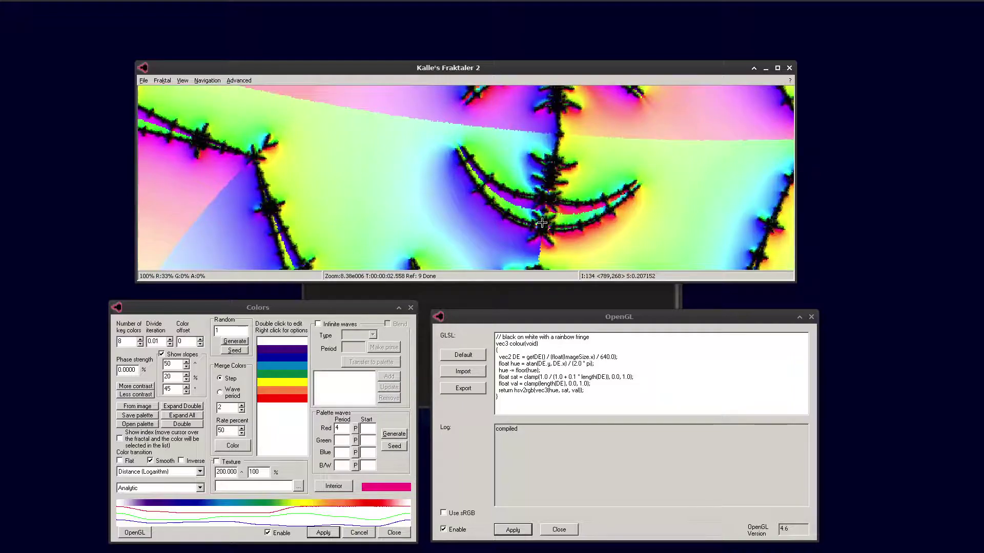
right_click(541, 223)
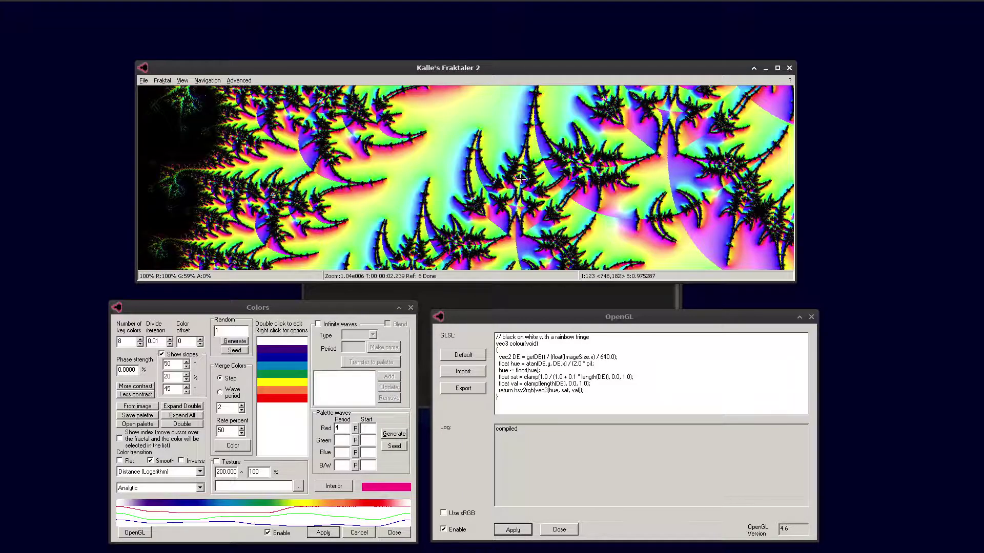
left_click(523, 165)
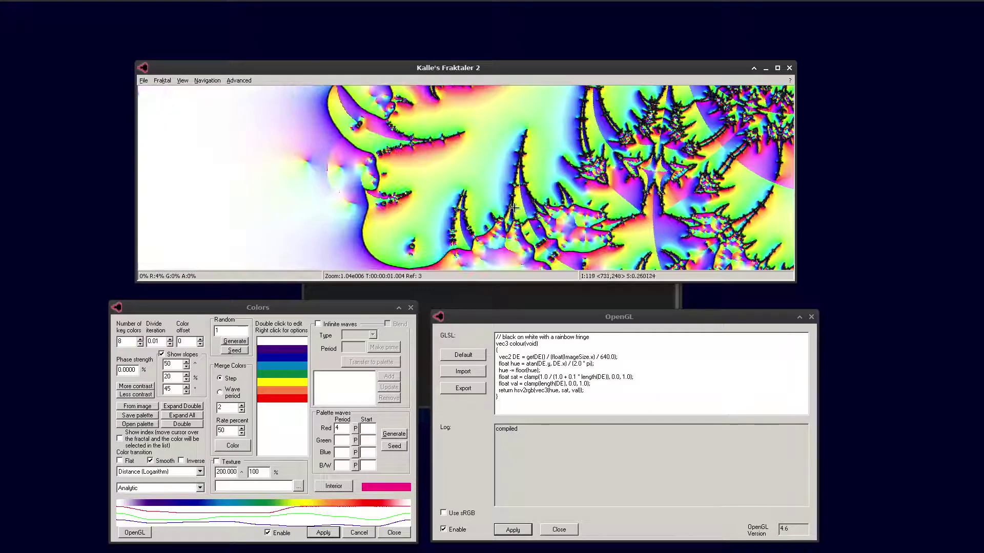
left_click(520, 152)
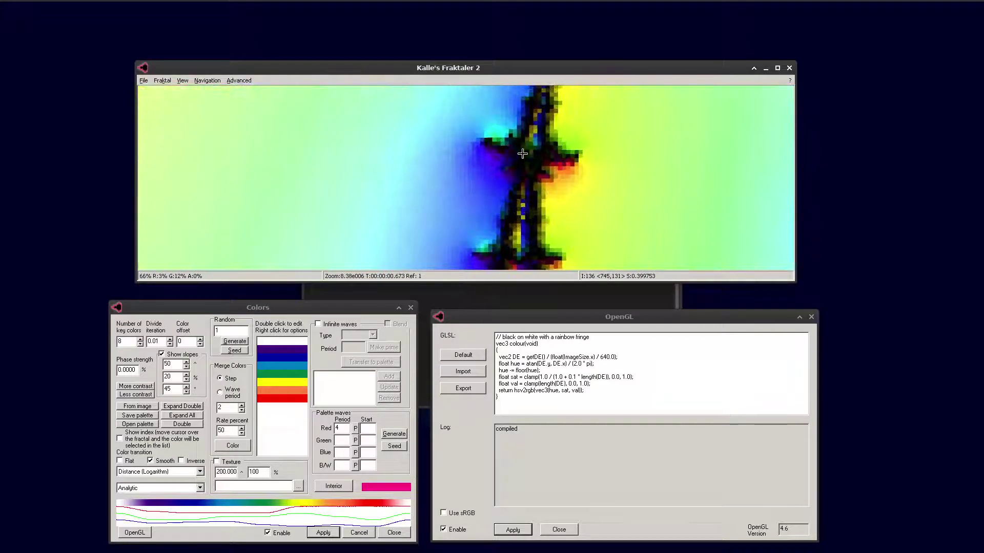
left_click(527, 167)
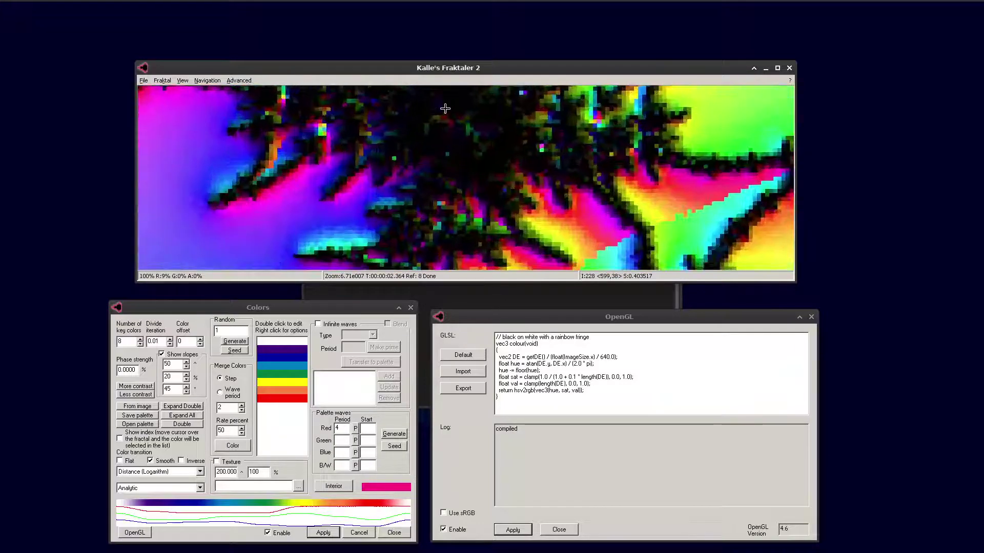
left_click(447, 113)
- Recentre the branching detail and zoom toward the dark triangular minibrot at about 2.19e012
left_click_drag(448, 117, 483, 168)
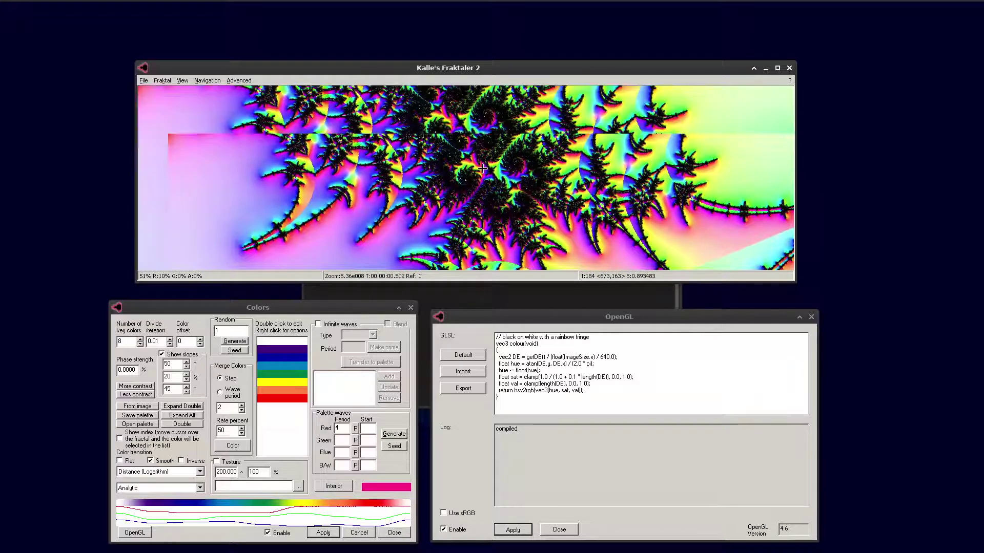
left_click(489, 167)
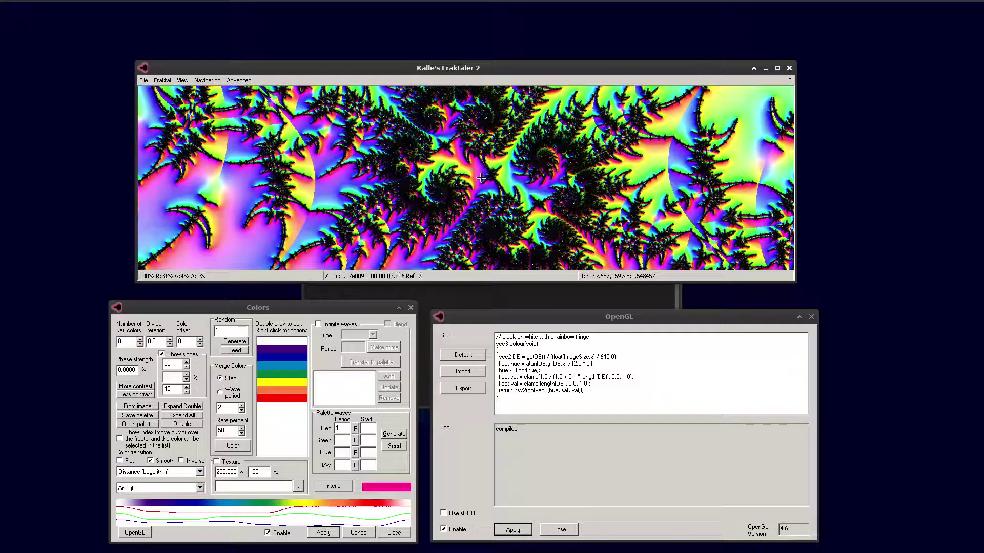
left_click(492, 172)
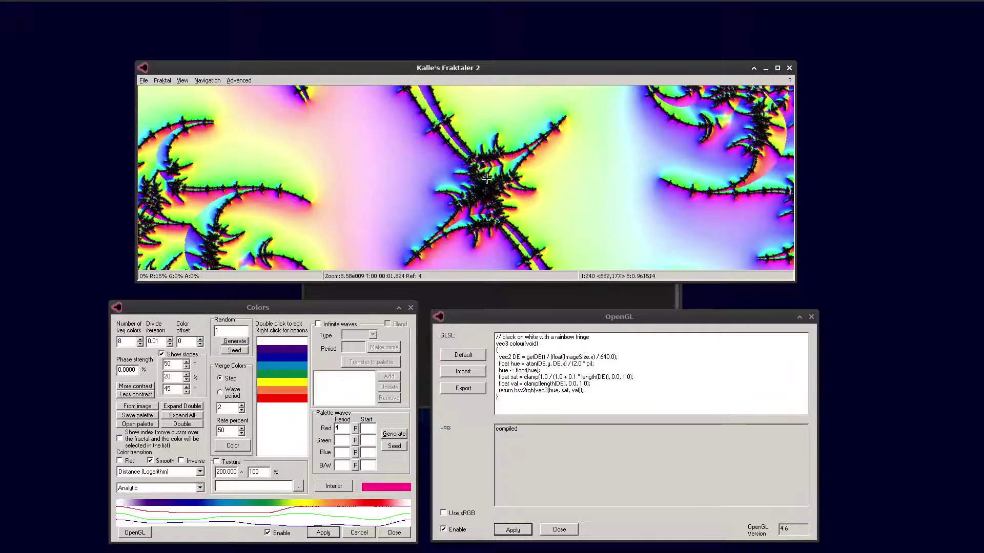
left_click(484, 189)
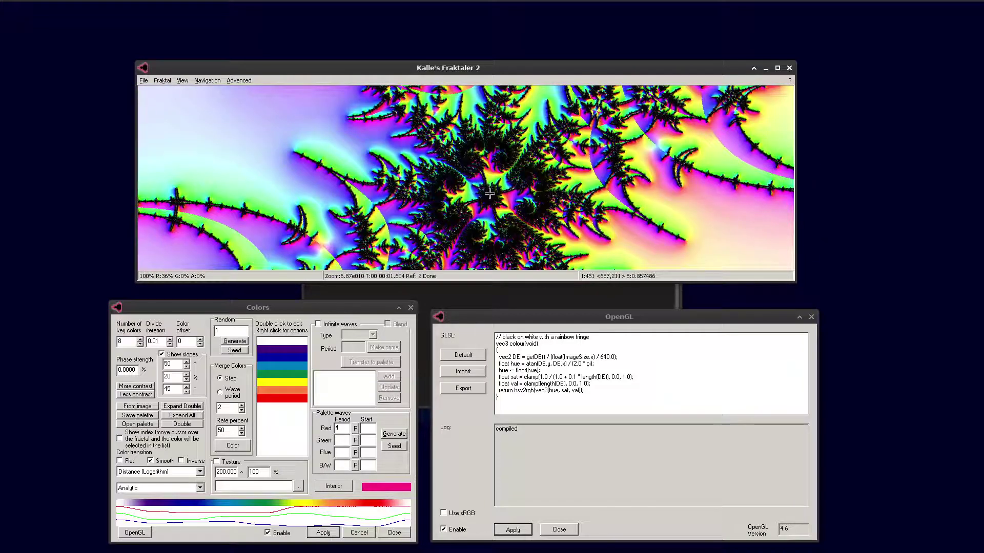
left_click(490, 193)
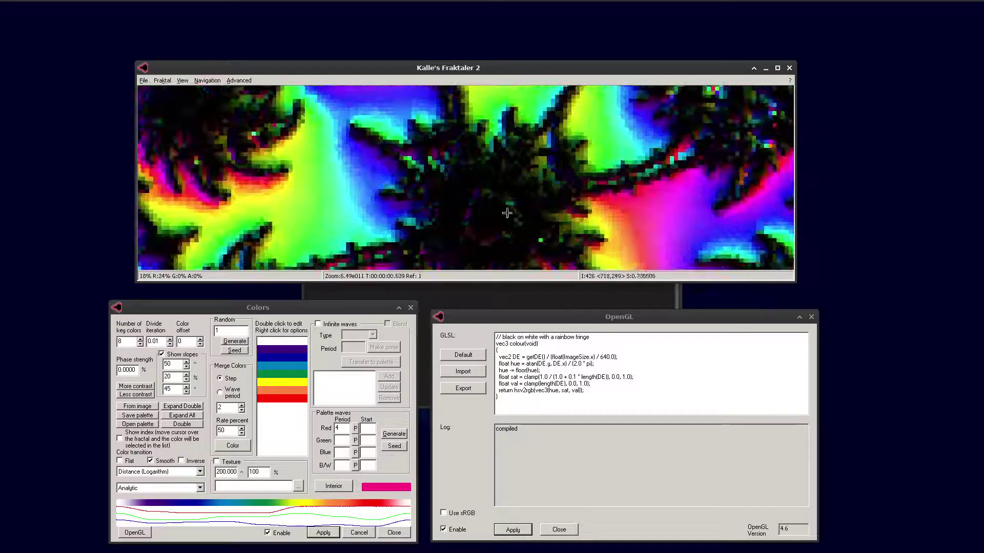
left_click(485, 209)
left_click(485, 209)
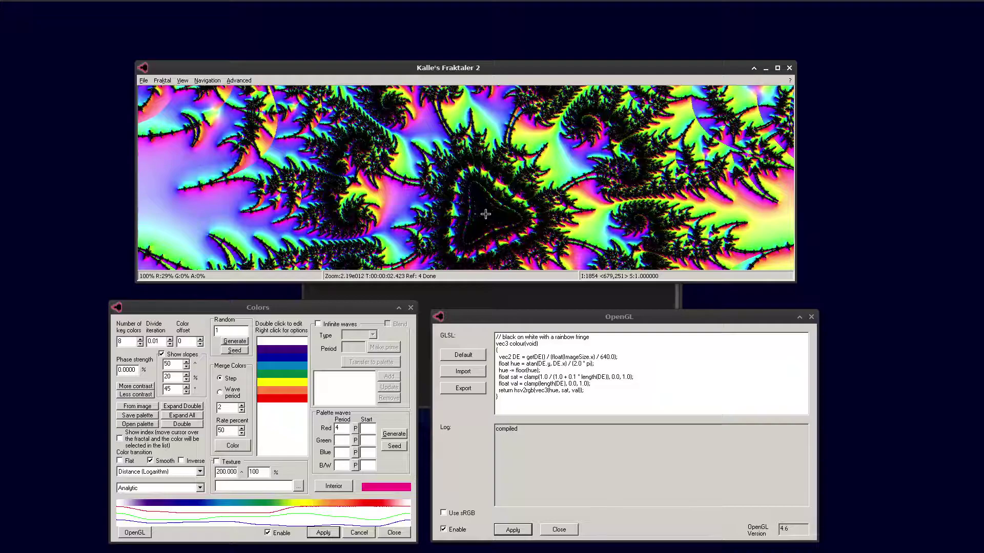
- Zoom further along the triangle's edge filament to about 2.25e015
left_click(485, 214)
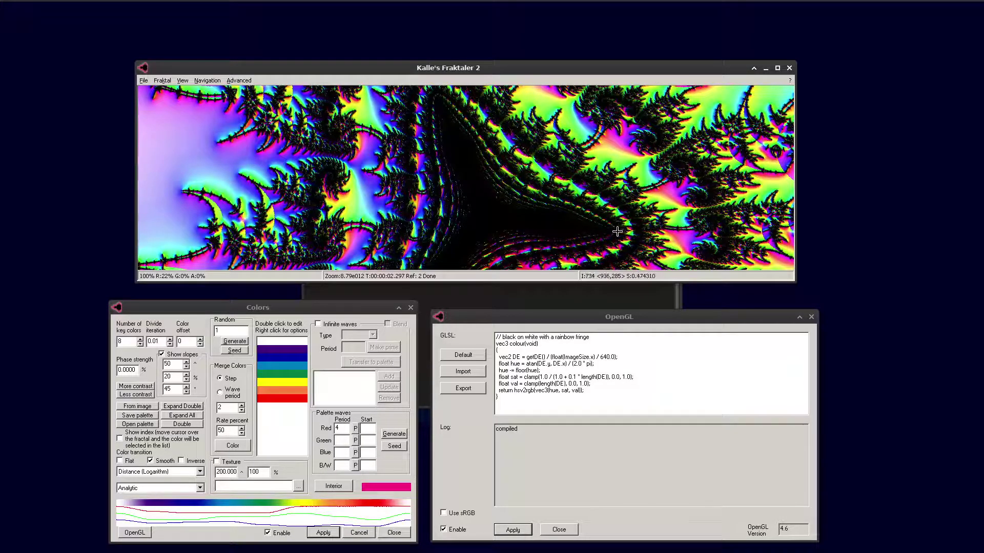
scroll(602, 212, "up", 4)
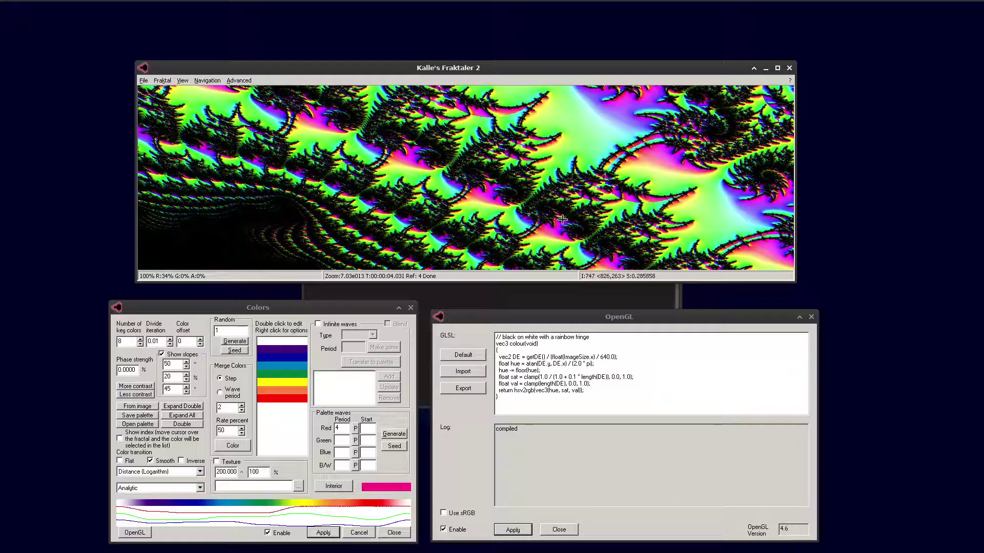
scroll(562, 217, "up", 3)
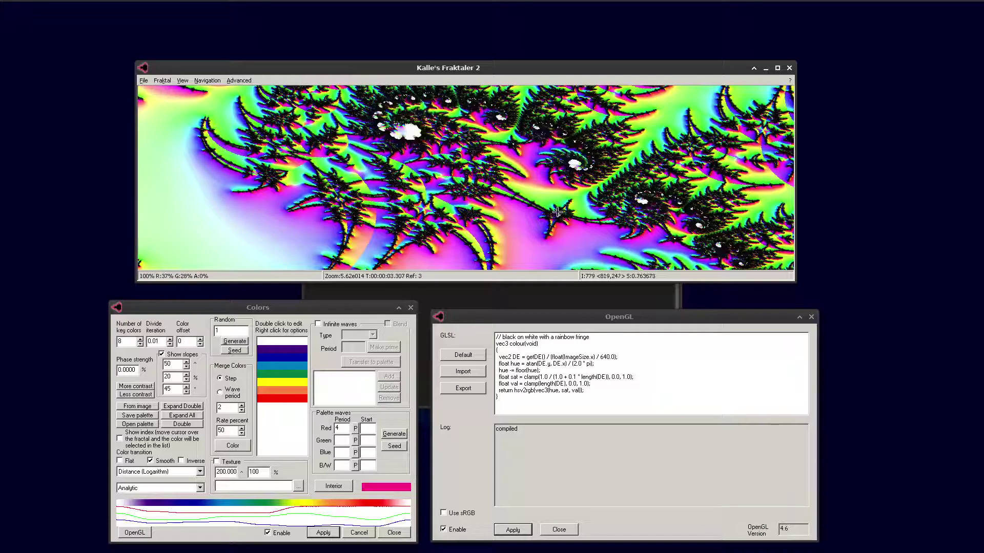
scroll(558, 211, "up", 2)
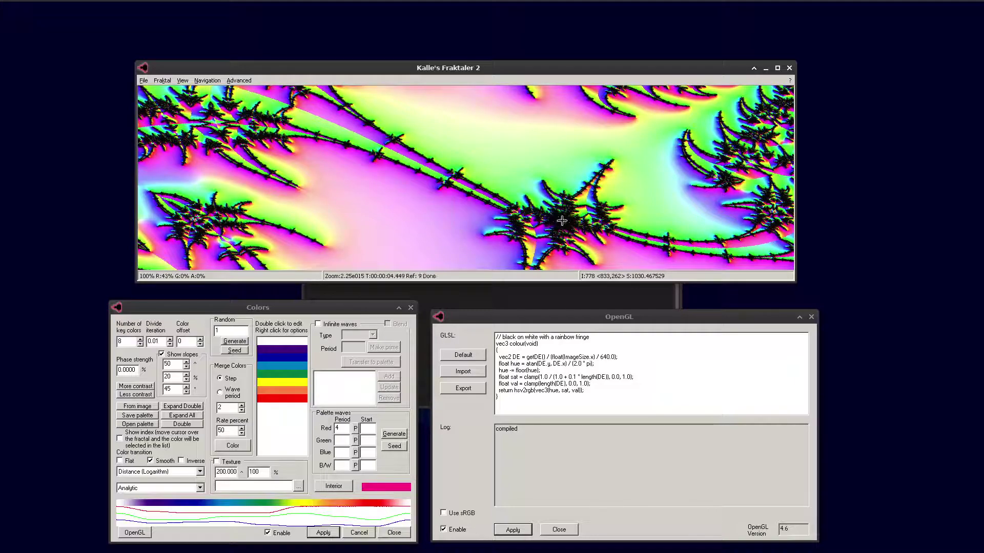
- Use Newton-Raphson zooming on a picked point to jump to the concentric-ring minibrot at 7.55e022
key("ctrl+d")
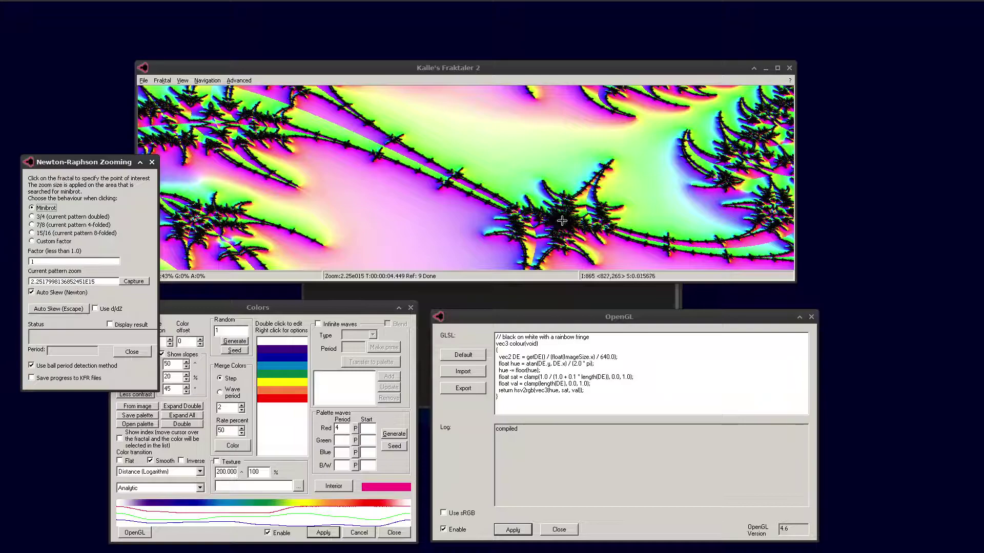
left_click(562, 220)
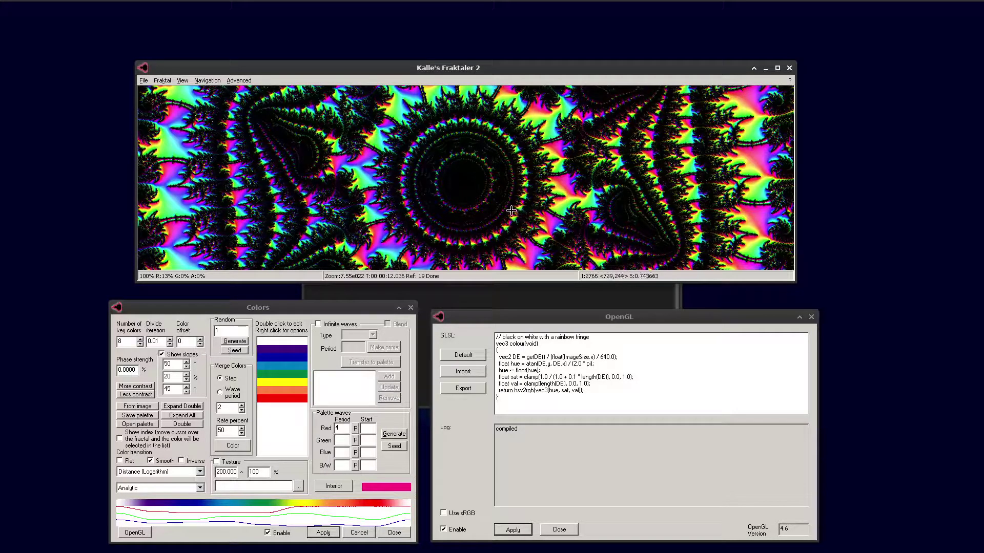
- Change the shader's saturation factor from 0.1 to 1.0, apply it, and double the zoom to 1.51e023
left_click(575, 376)
key("BackSpace")
key("BackSpace")
key("BackSpace")
type("1.0")
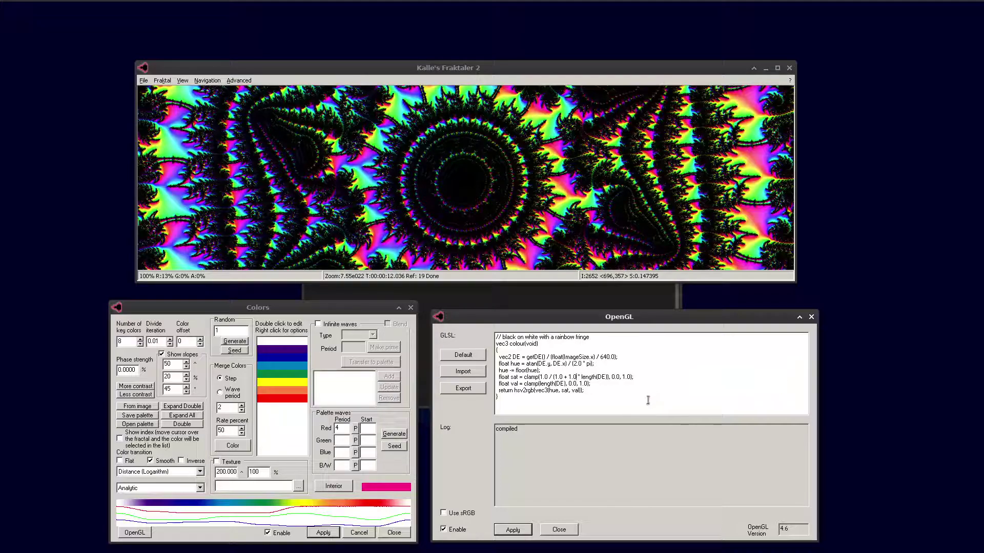
left_click(512, 529)
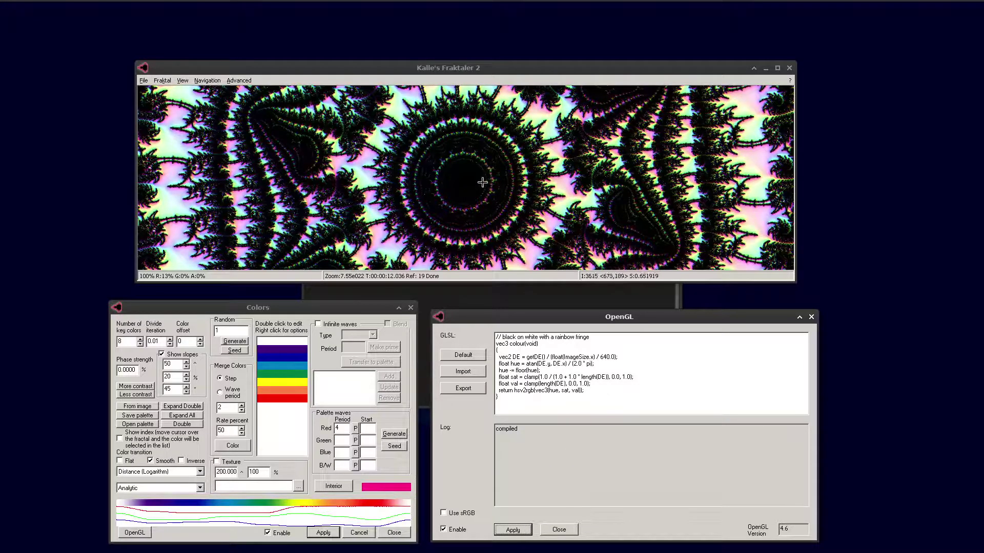
left_click(471, 71)
key("plus")
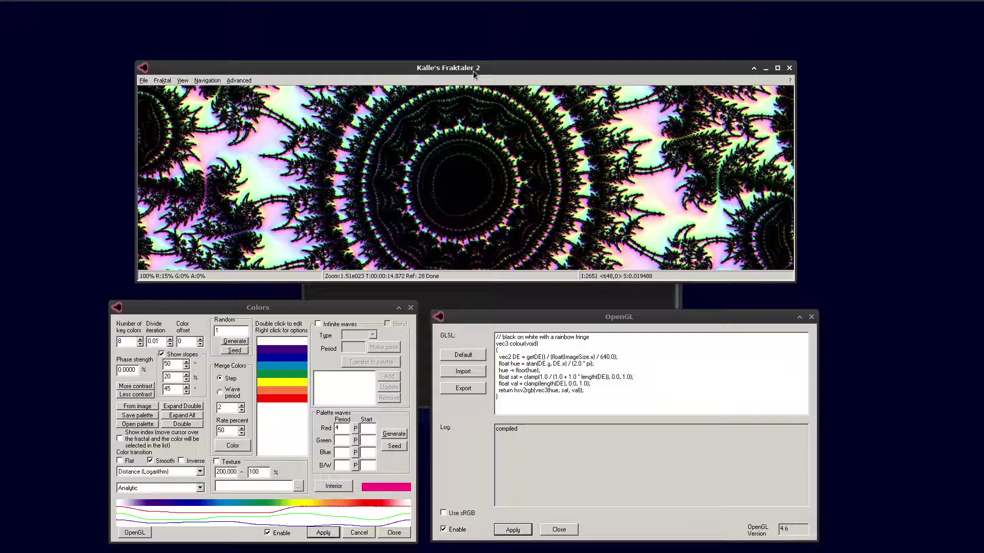
- Disable the custom shader colouring and refocus the fractal view for further zooming to 6.04e023
left_click(461, 530)
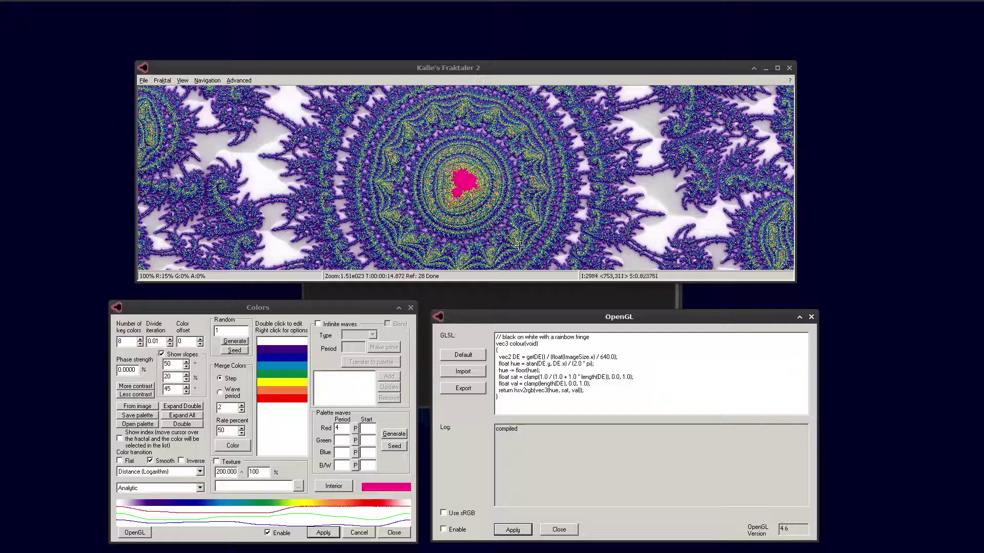
left_click(481, 278)
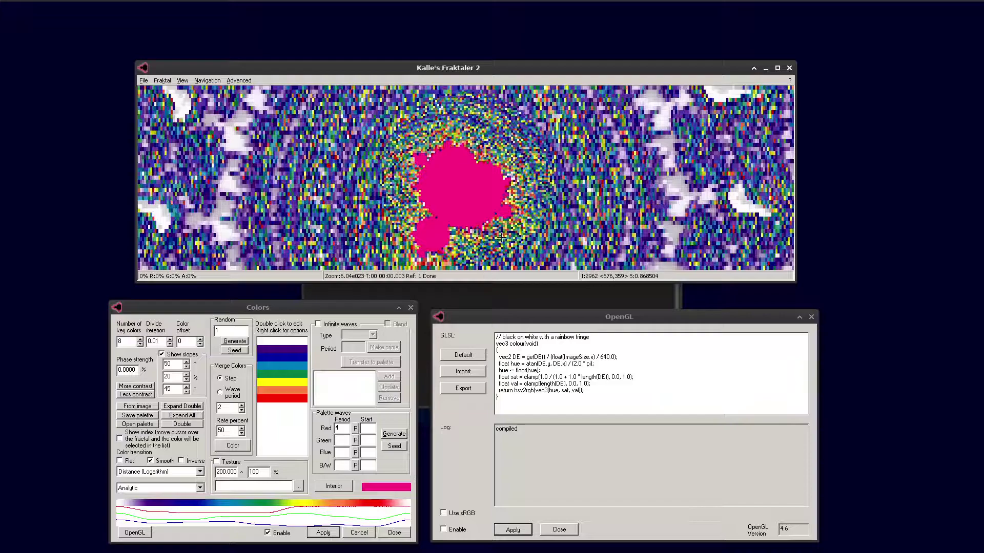
- Set the window size to 1536×170 through View > Set window size
left_click(189, 81)
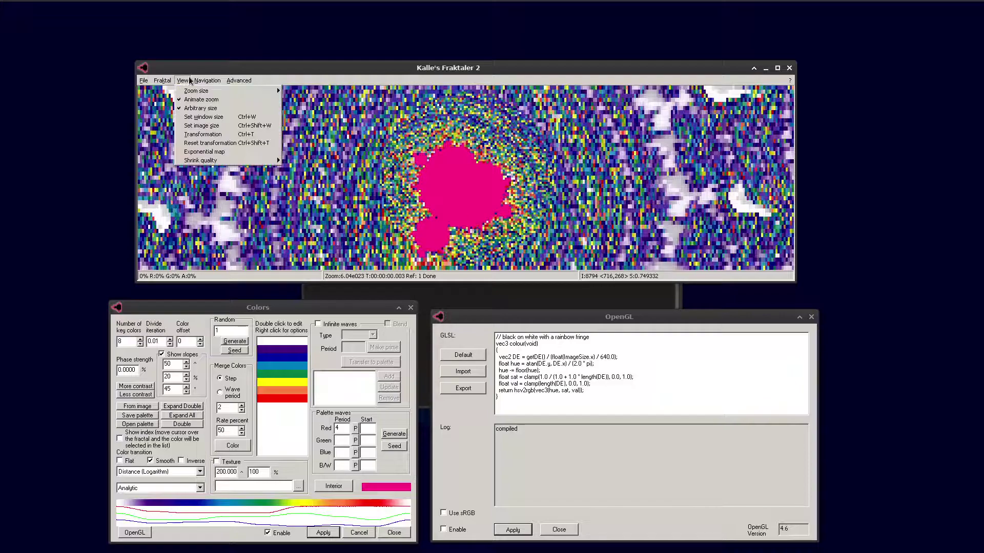
left_click(203, 117)
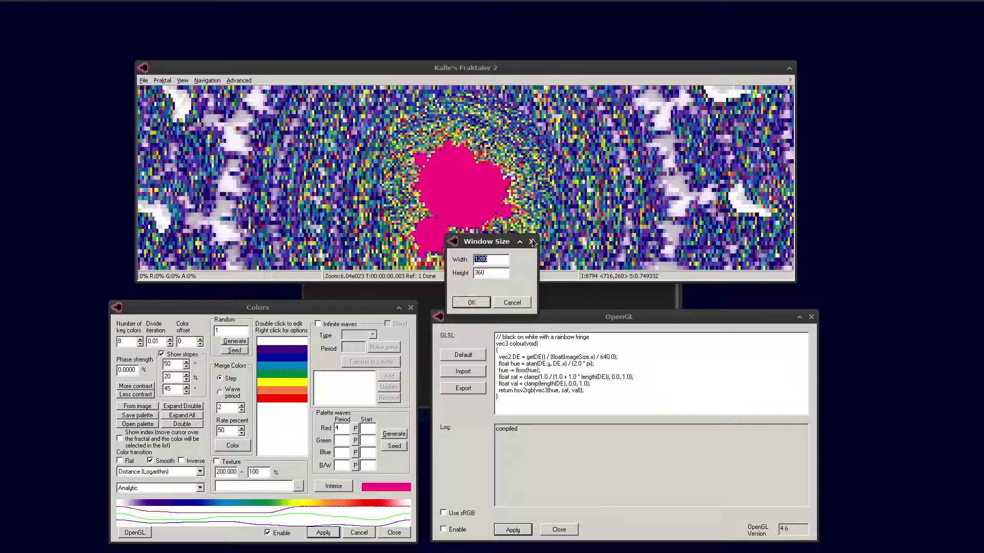
type("1536")
key("Tab")
type("1")
key("Return")
- Enter a new render image width in the Set image size dialog and confirm
key("ctrl+i")
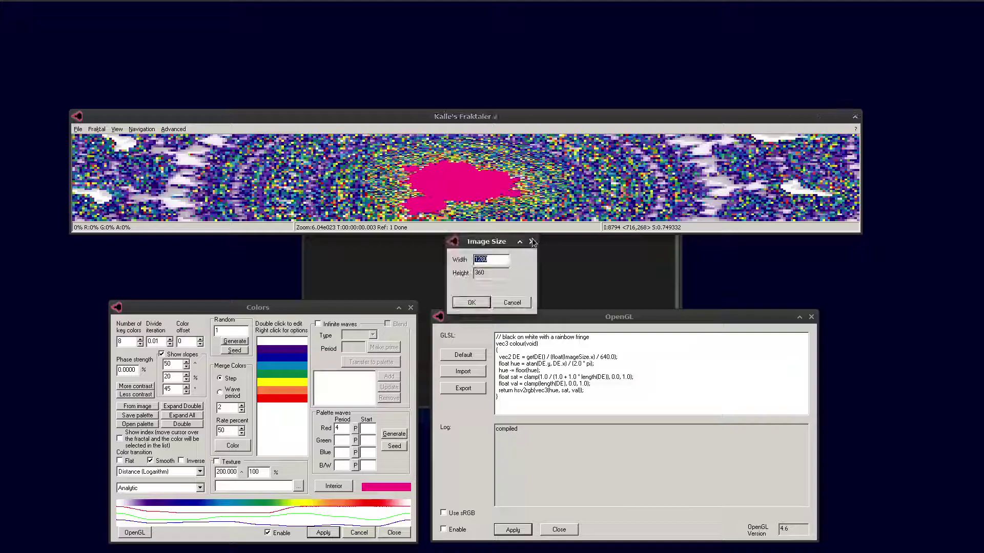
type("768")
left_click(532, 242)
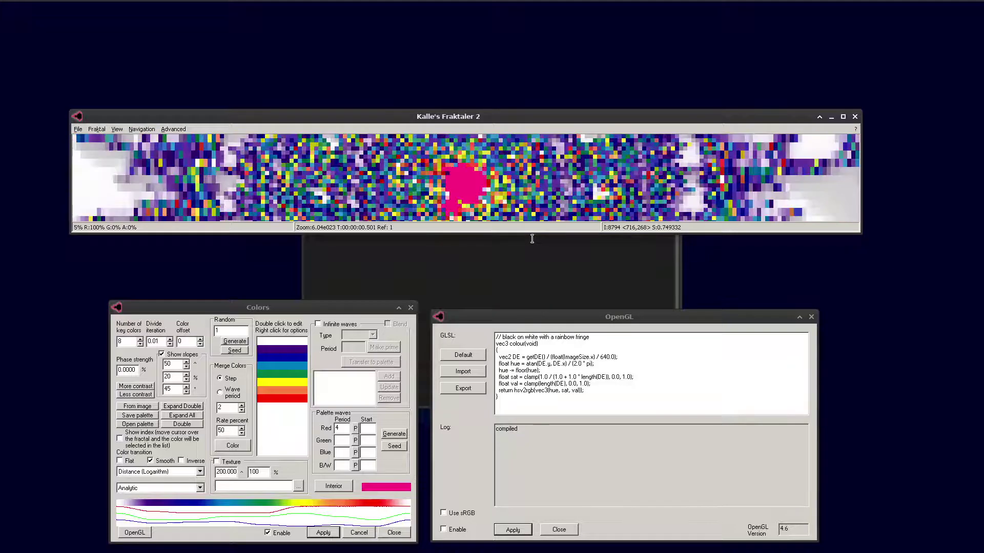
- Turn on the exponential map view and double the zoom three times to reach 1.93e025
left_click(116, 129)
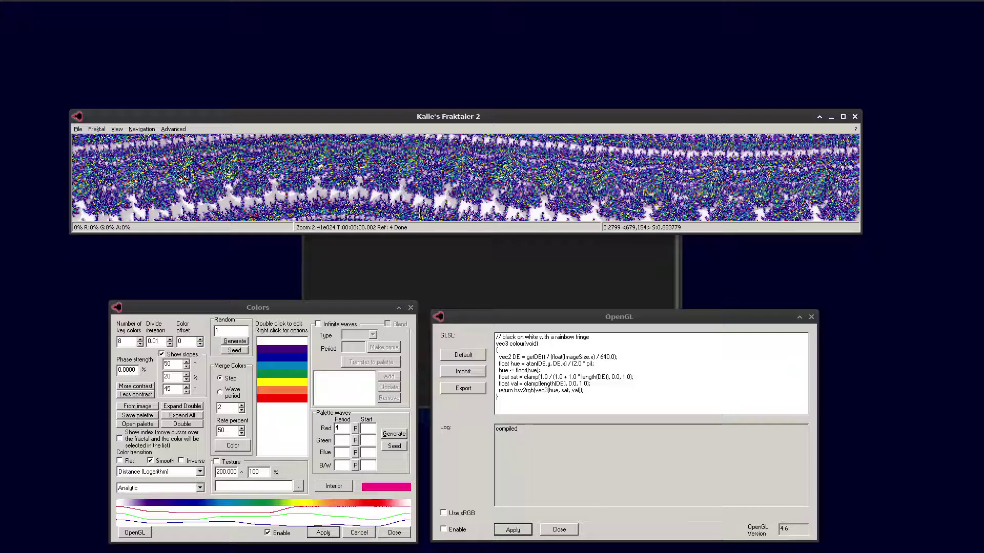
left_click(420, 213)
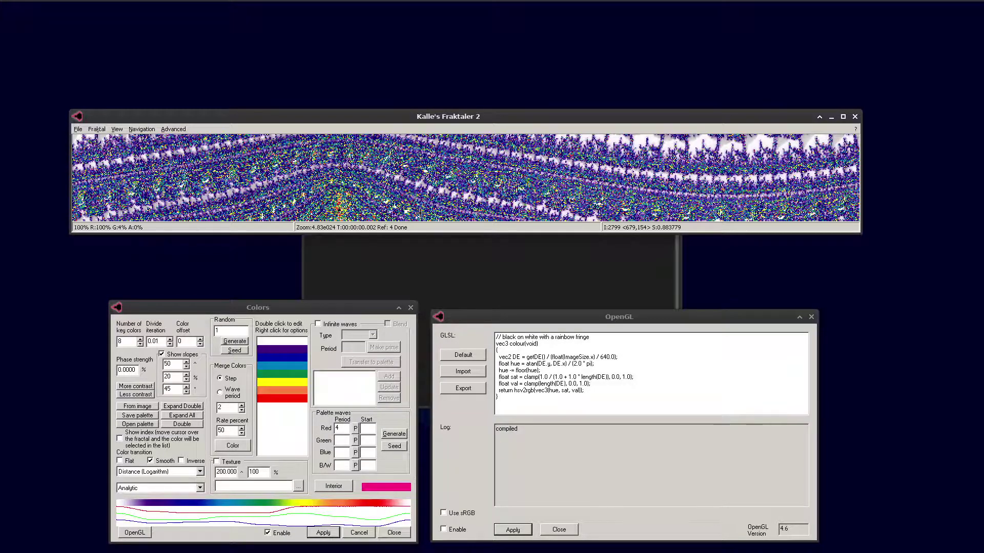
left_click(420, 213)
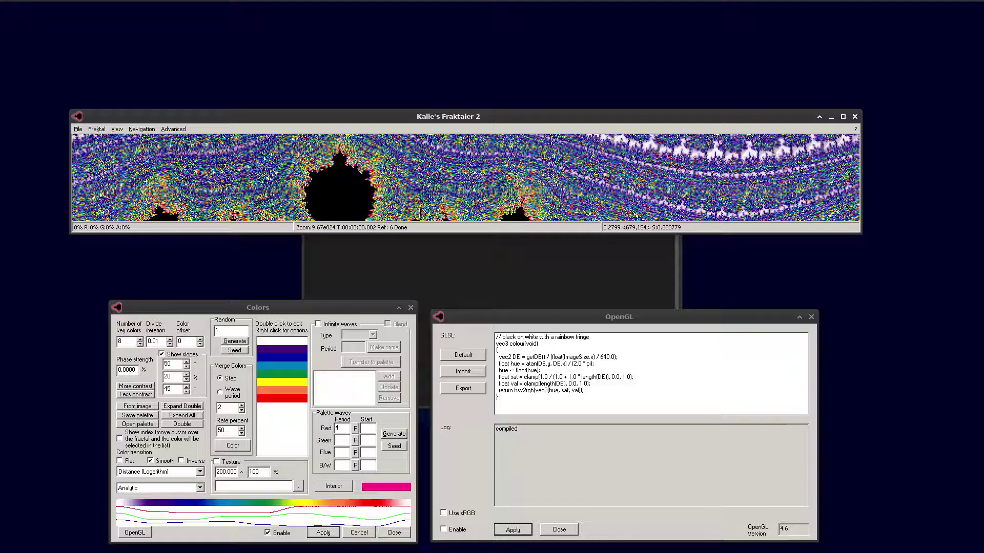
left_click(420, 213)
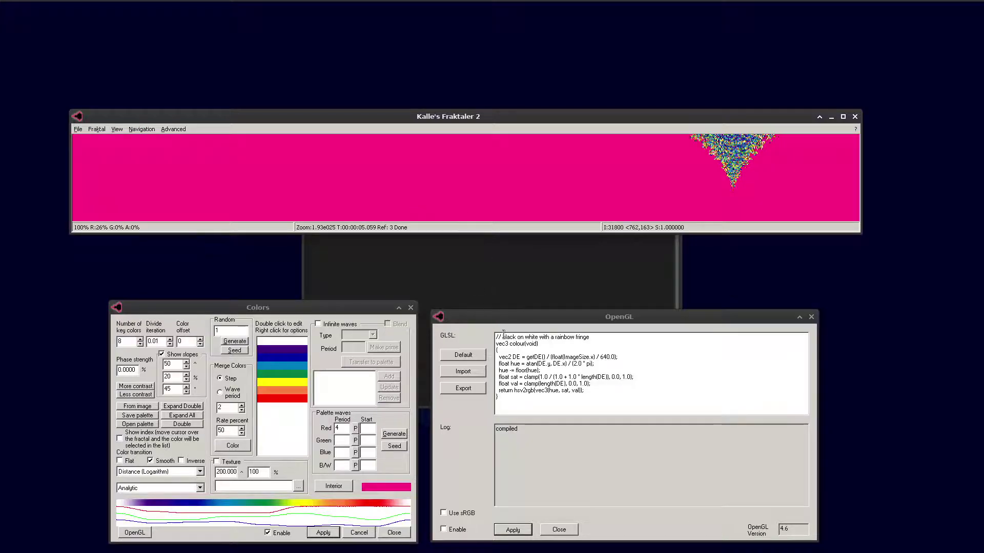
- Enable sRGB and the custom shader colouring, and set the image width to 12288
left_click(464, 513)
left_click(462, 530)
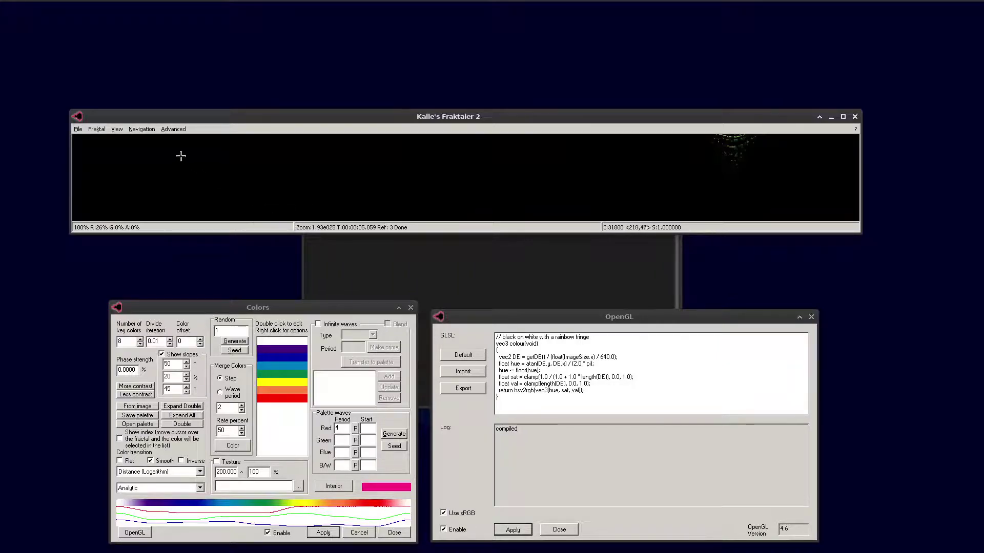
left_click(152, 130)
mouse_move(119, 131)
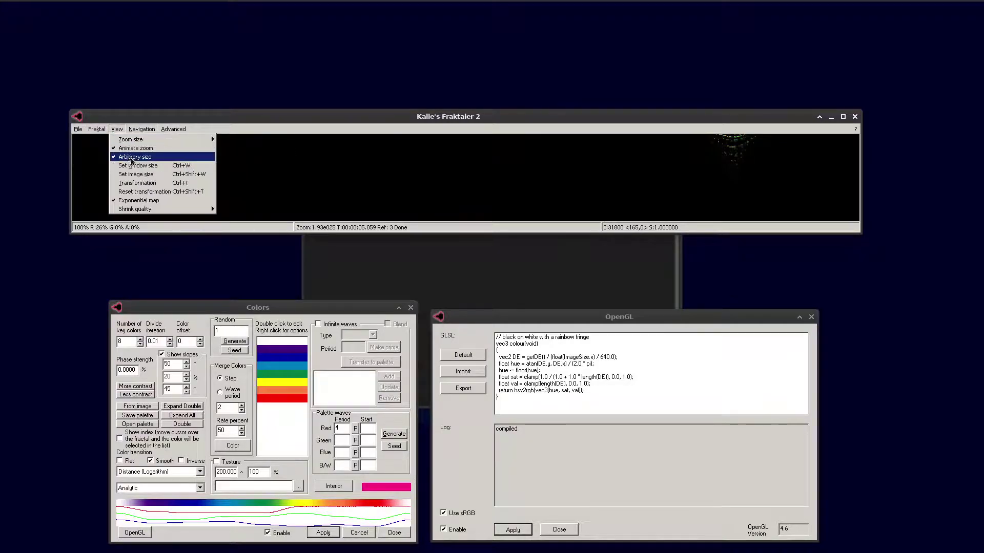
left_click(138, 174)
type("12288")
key("Return")
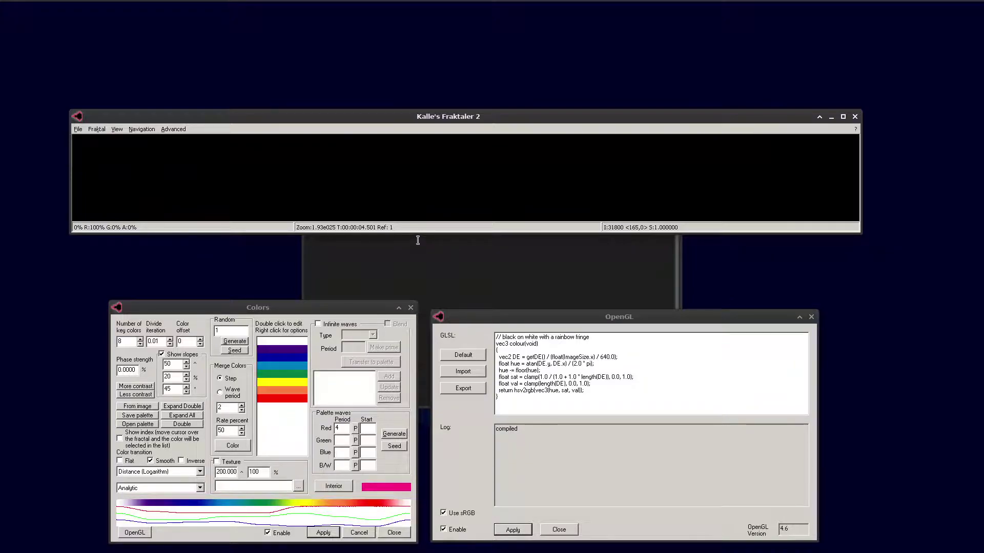
- Switch rendering to the gfx803 OpenCL device and close the OpenGL settings
left_click(173, 129)
left_click(202, 392)
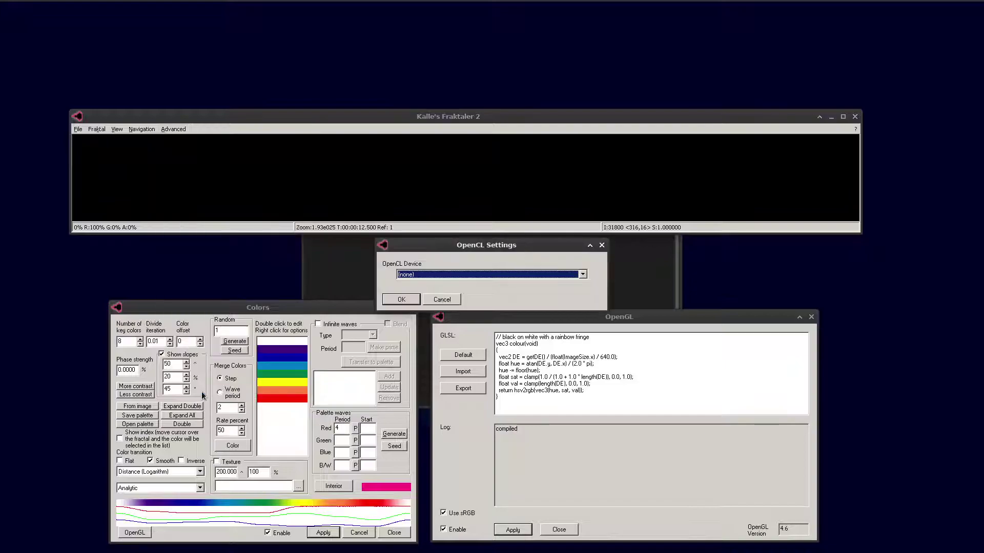
left_click(416, 275)
left_click(414, 290)
left_click(401, 300)
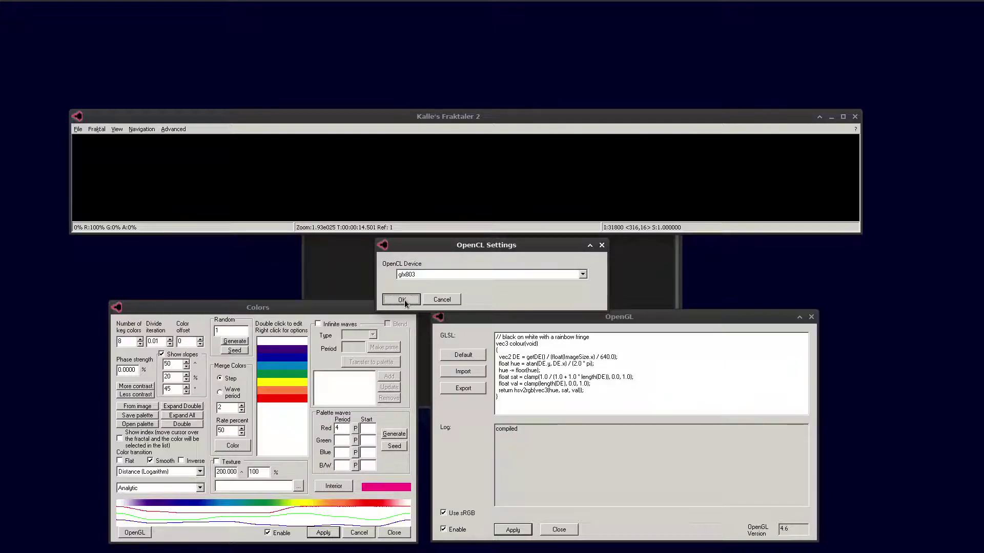
left_click(559, 530)
- Move the window down, then keep only DEX/DEY in EXR export, dropping R, G, N, NF, T and Preview
left_click(392, 533)
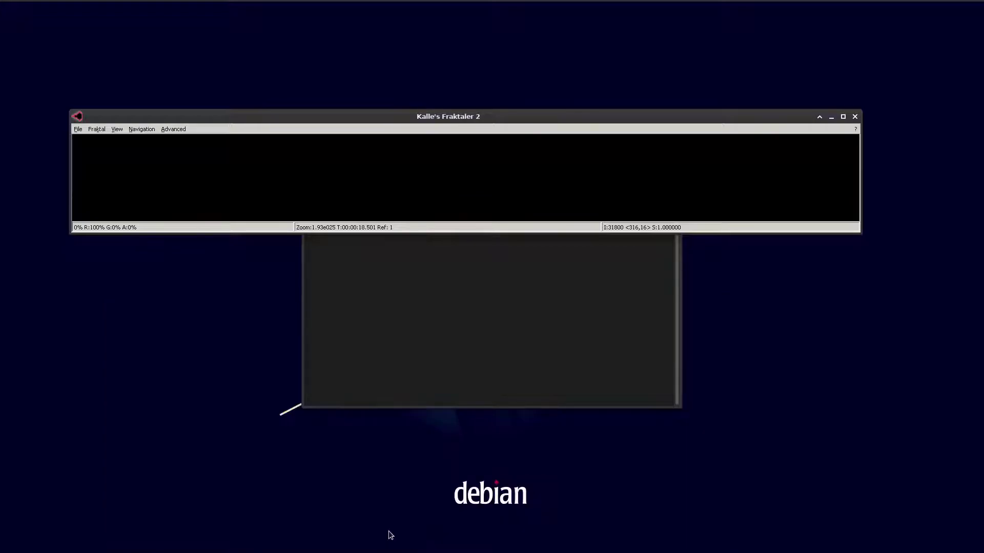
left_click_drag(401, 117, 404, 222)
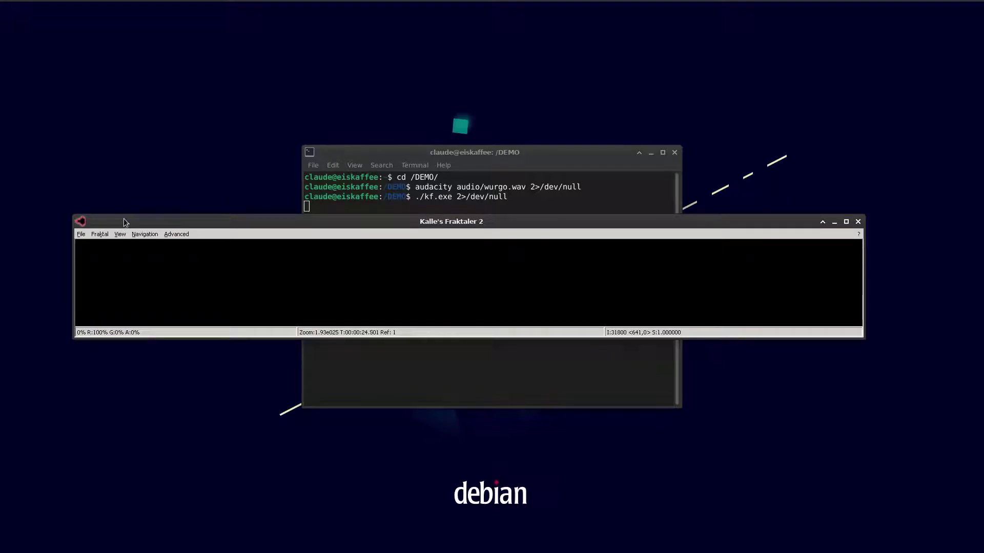
left_click(81, 234)
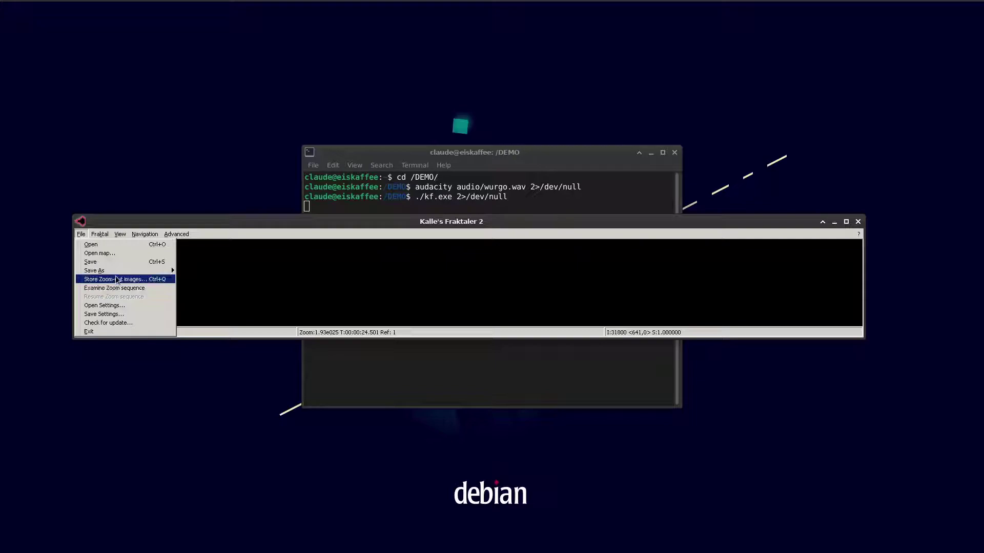
mouse_move(118, 270)
left_click(236, 314)
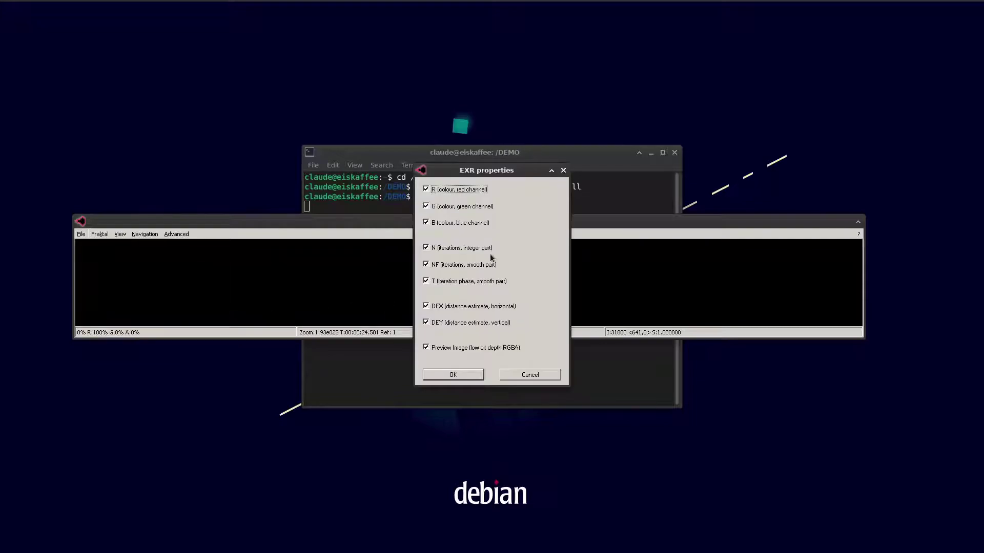
left_click(461, 190)
left_click(461, 207)
left_click(457, 249)
left_click(453, 265)
left_click(454, 282)
left_click(478, 353)
left_click(453, 375)
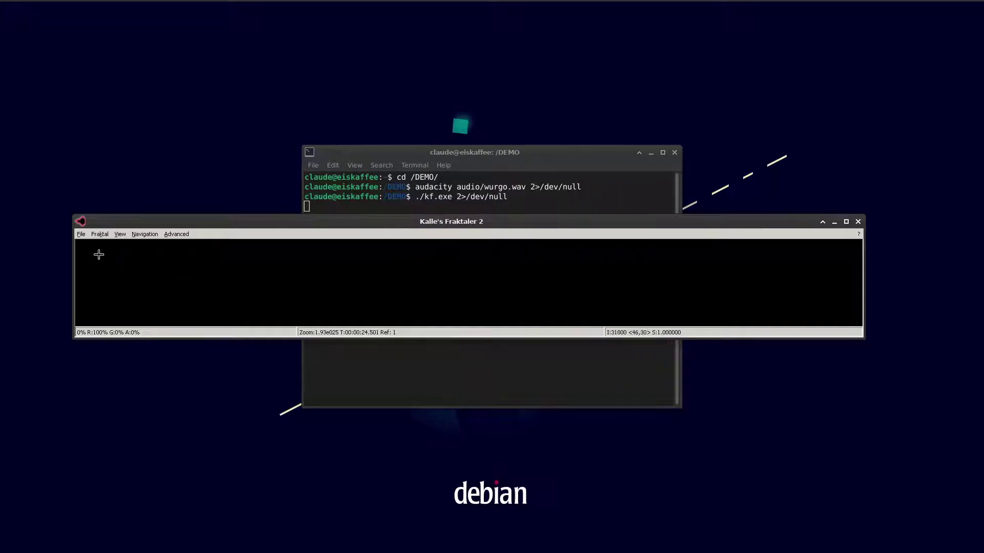
- Save kf.kfr in the 12288x1360 folder and render the zoom-out sequence there as EXR frames
left_click(82, 234)
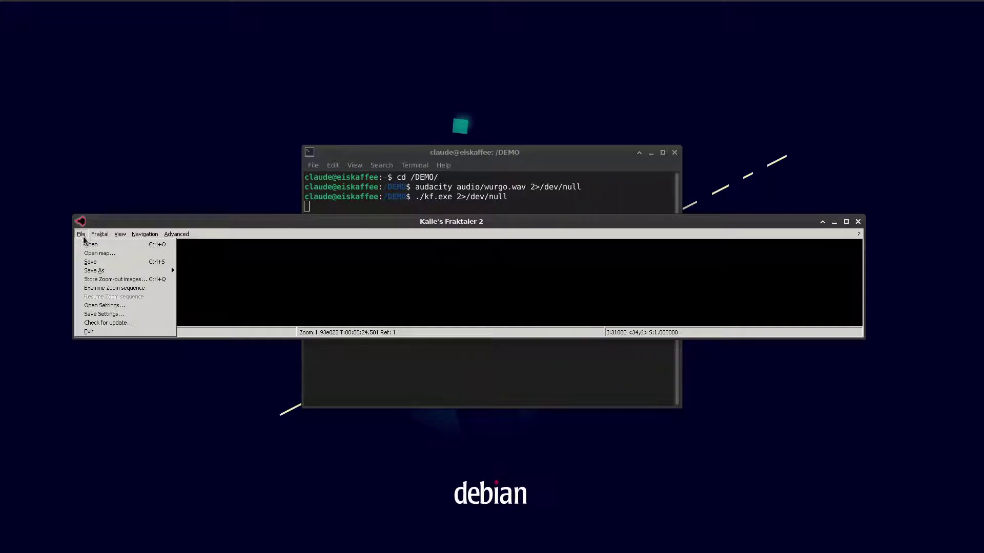
left_click(102, 279)
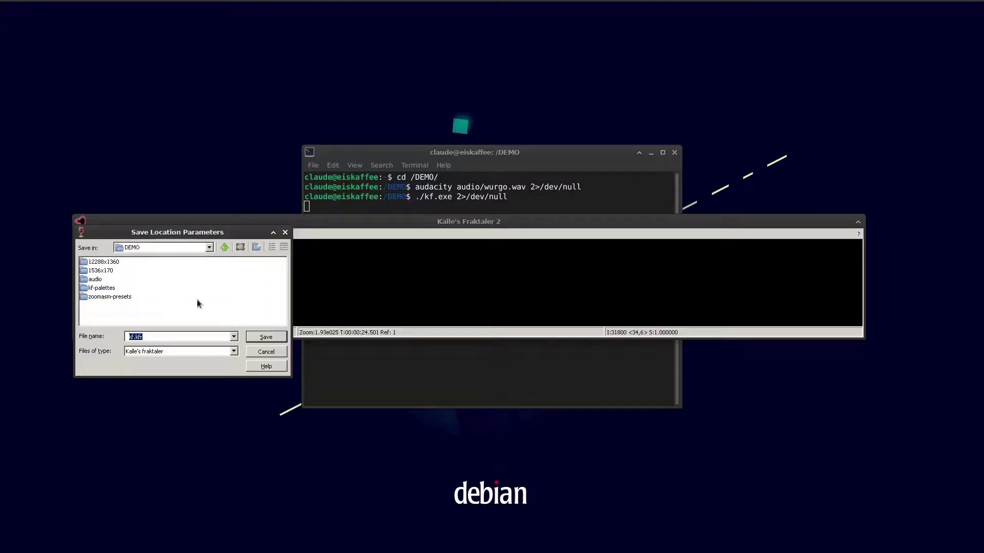
double_click(110, 263)
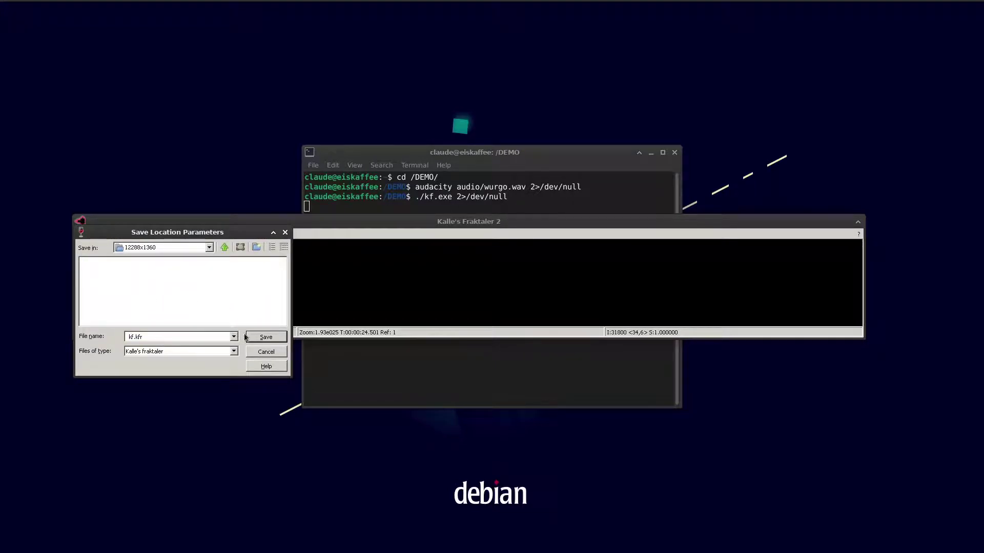
left_click(261, 338)
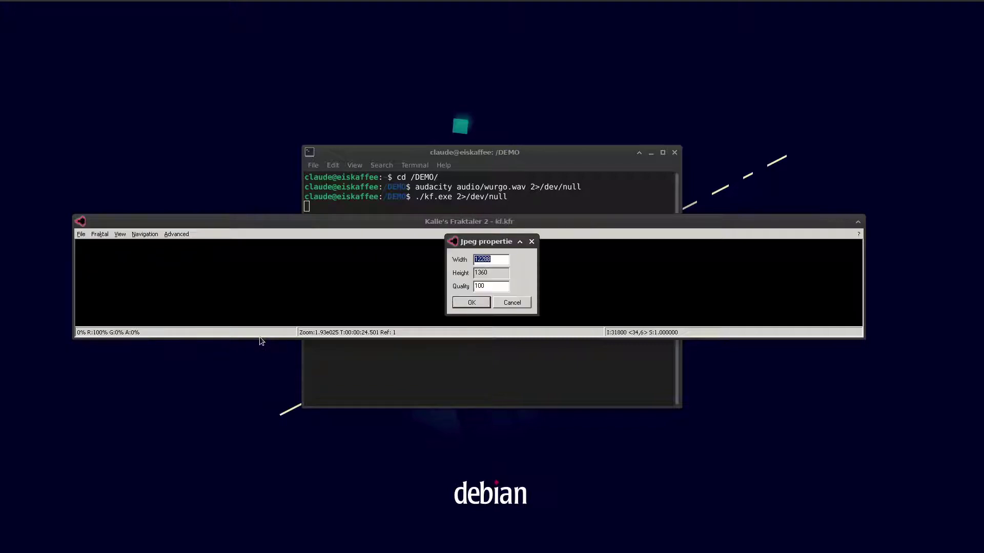
left_click(480, 303)
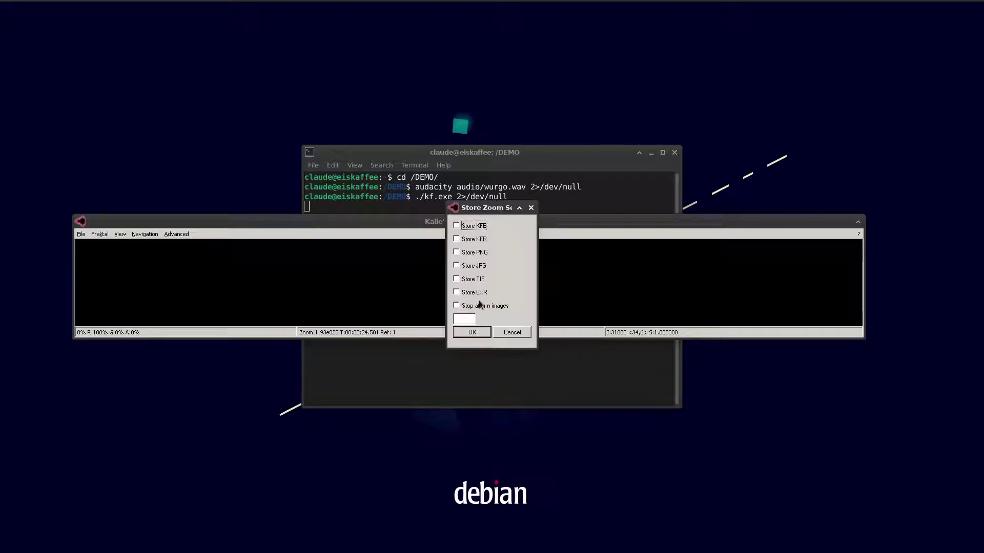
left_click(473, 292)
left_click(477, 331)
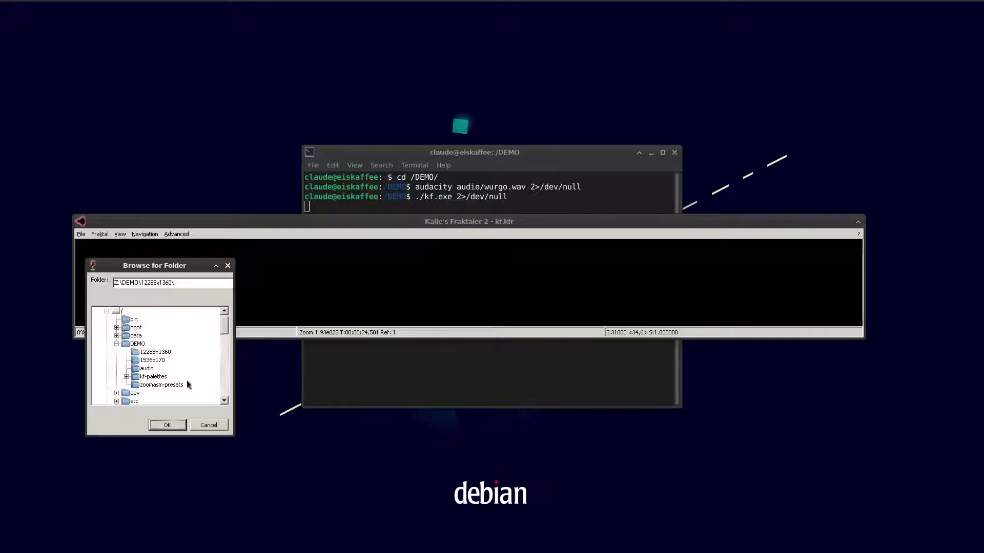
left_click(172, 425)
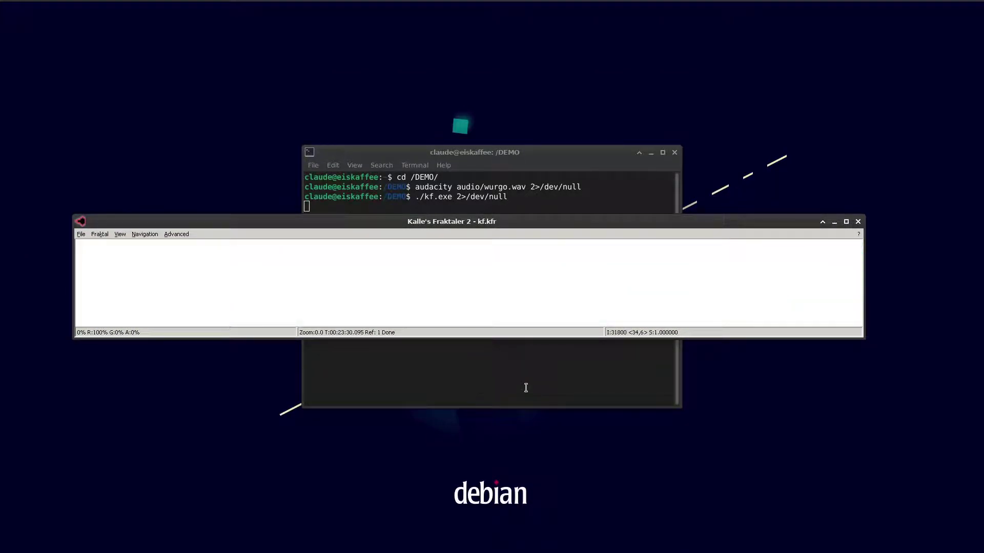
- Change into the 12288x1360 folder in the terminal
type("cd 1228")
key("BackSpace")
key("BackSpace")
key("BackSpace")
key("Tab")
key("Return")
- Run a timed loop shrinking each *.exr eightfold with exrsubsample into ../1536x170
type("e")
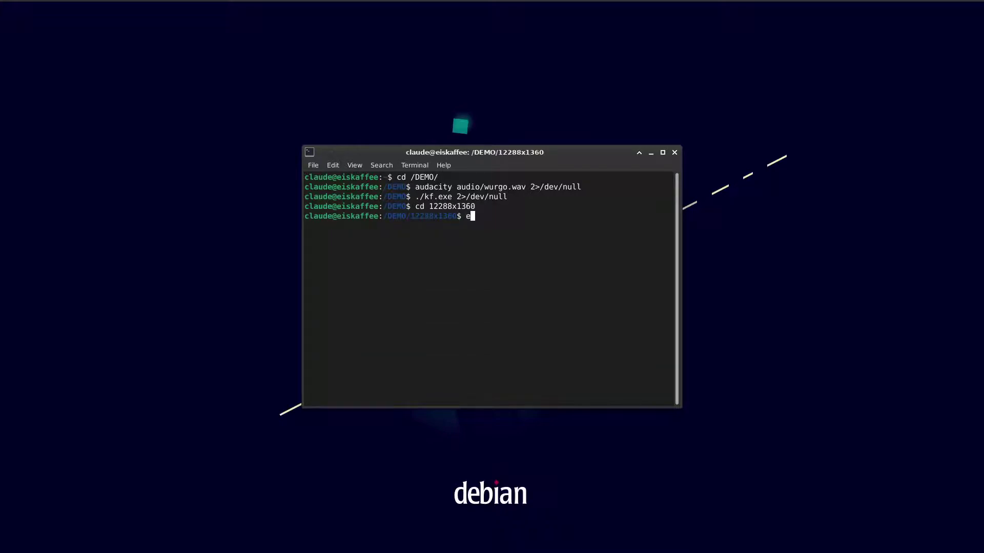
key("BackSpace")
type("~/opt/b")
key("Tab")
type("exxrsu")
key("Tab")
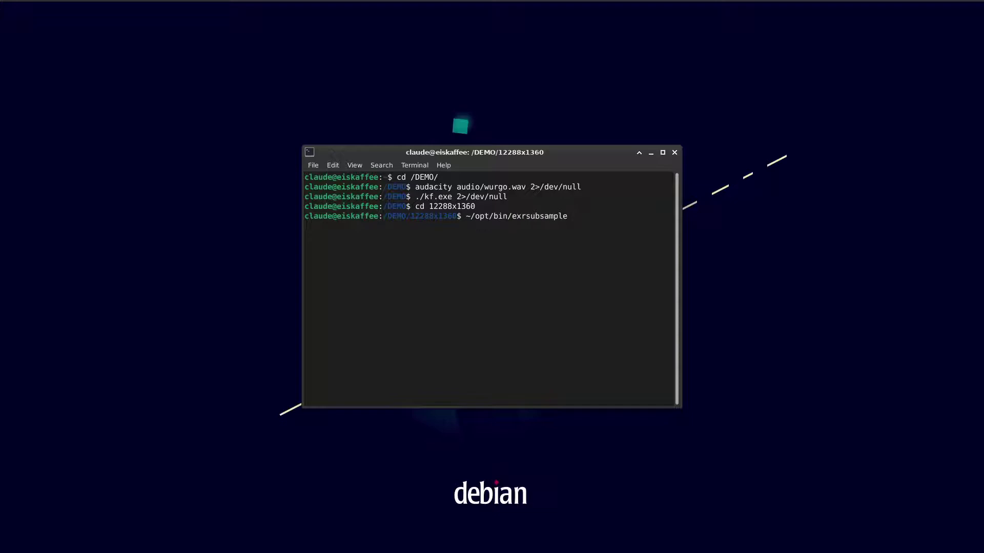
type("8 $i ../1536x170/$i")
key("ctrl+Left")
key("ctrl+Left")
key("ctrl+Left")
key("ctrl+Left")
key("ctrl+Left")
key("ctrl+Left")
key("ctrl+Left")
key("ctrl+Left")
type("for i in *.exr ; do")
key("End")
type("; donetime")
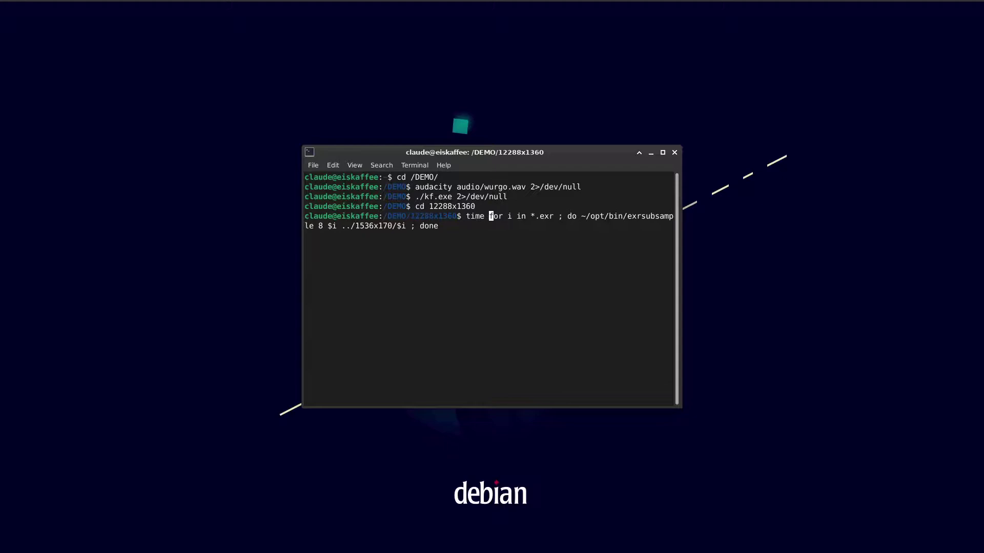
key("Return")
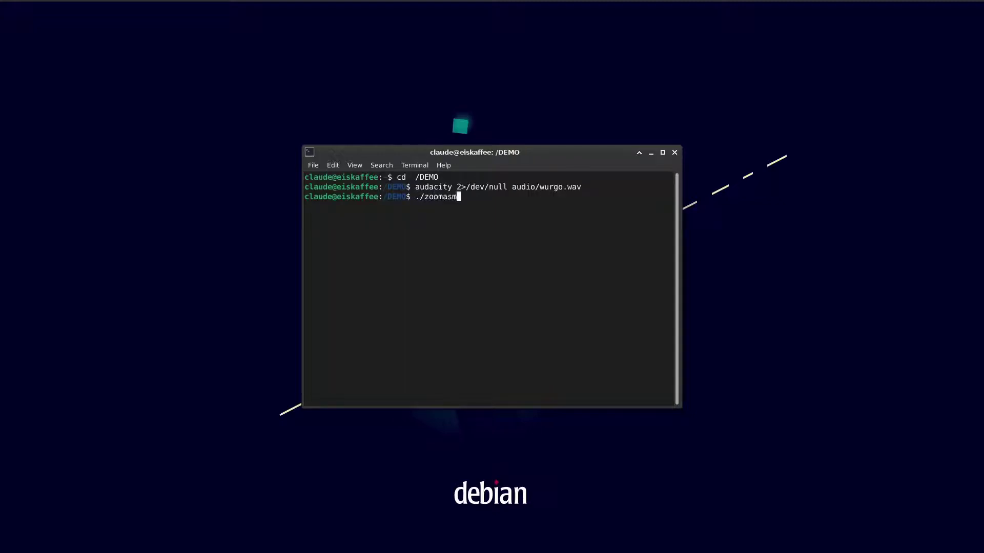
- Launch zoomasm and load the demo.toml session
key("Return")
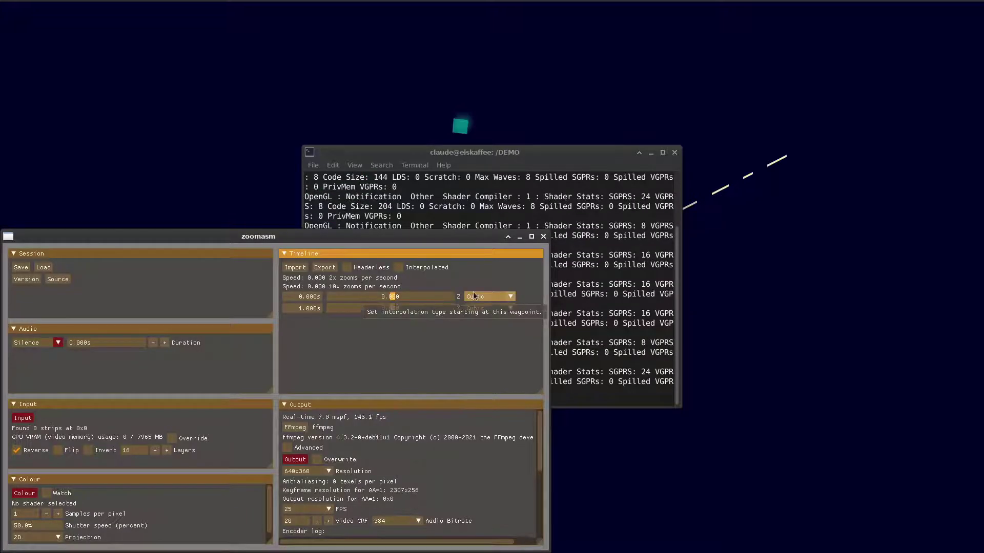
left_click_drag(314, 243, 503, 130)
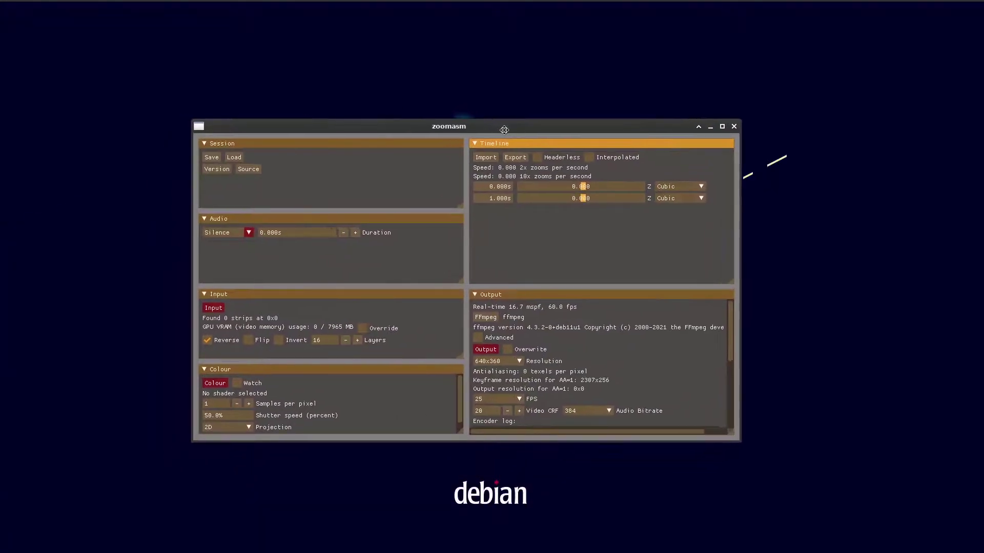
left_click(235, 159)
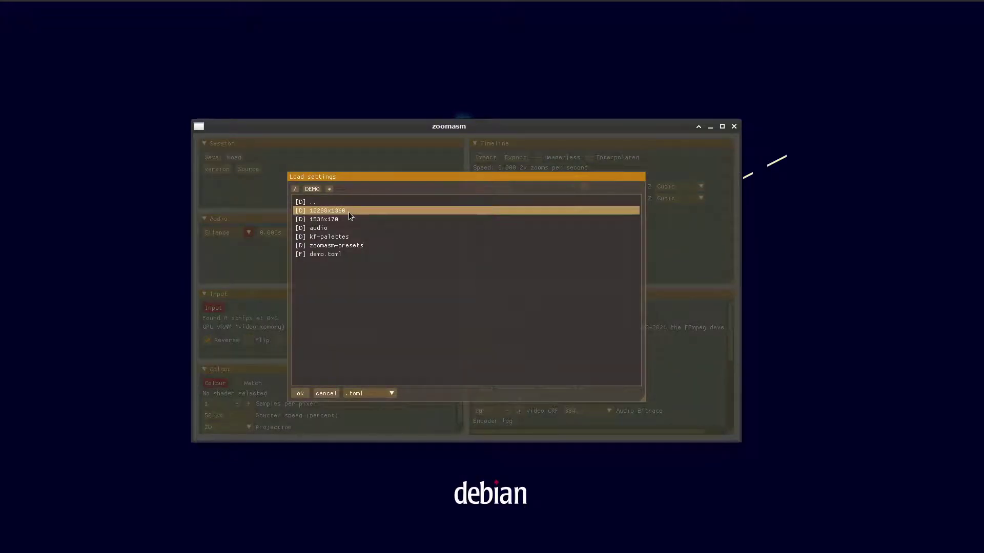
left_click(338, 256)
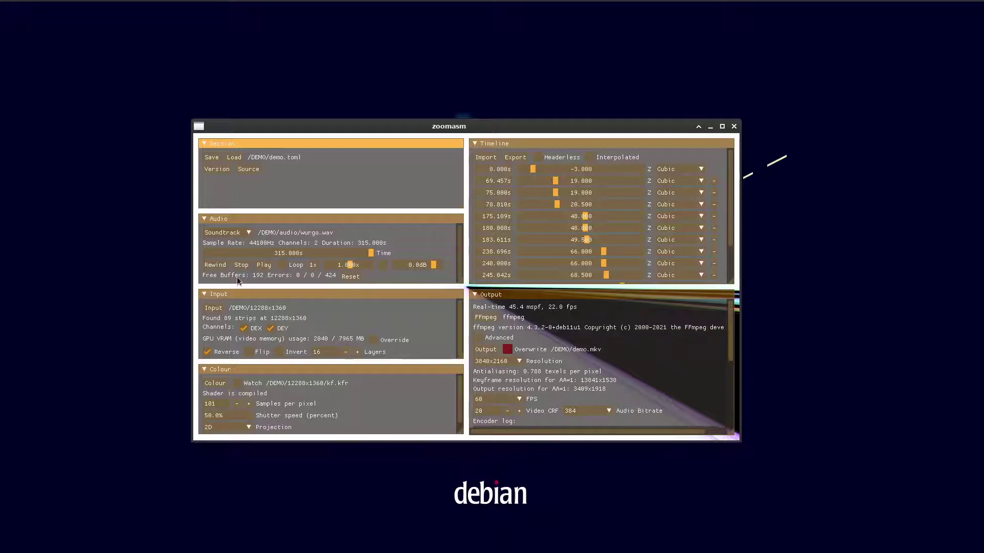
left_click(220, 272)
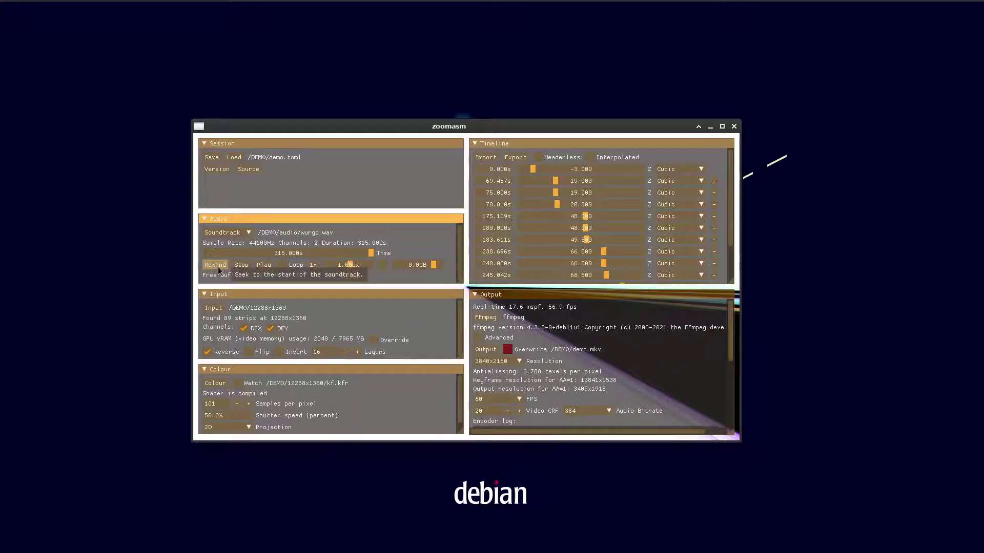
- Rewind and play the soundtrack, stopping at about 5.5 s
left_click(217, 266)
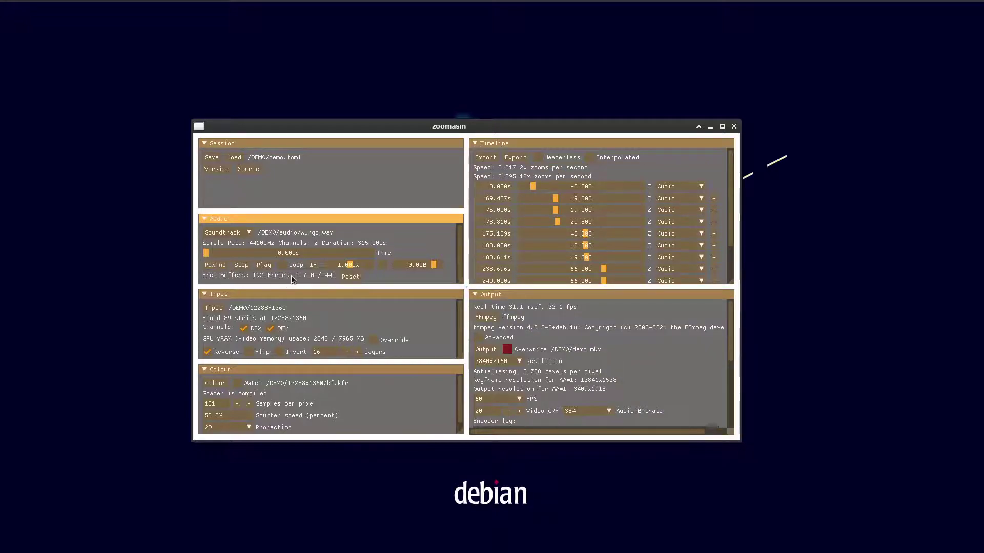
left_click(265, 267)
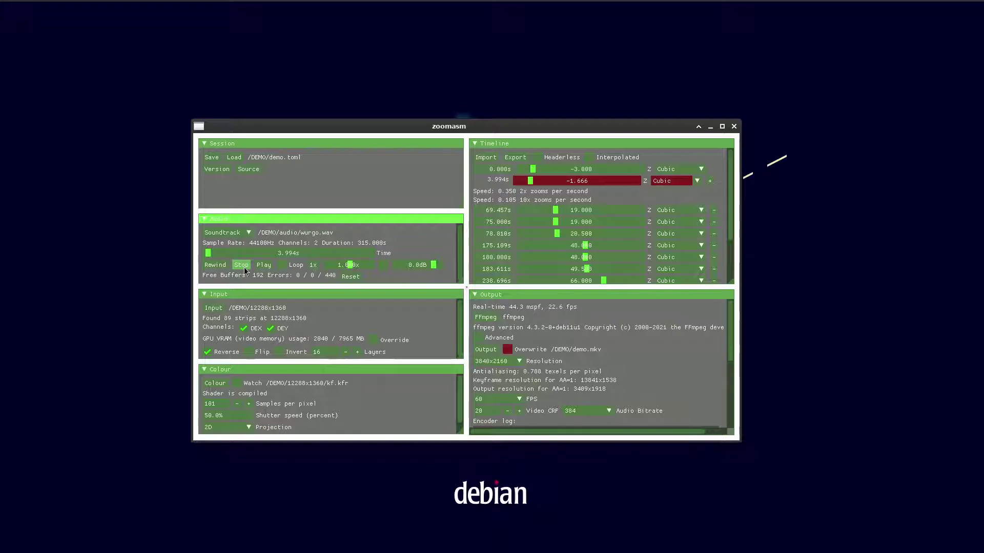
left_click(244, 267)
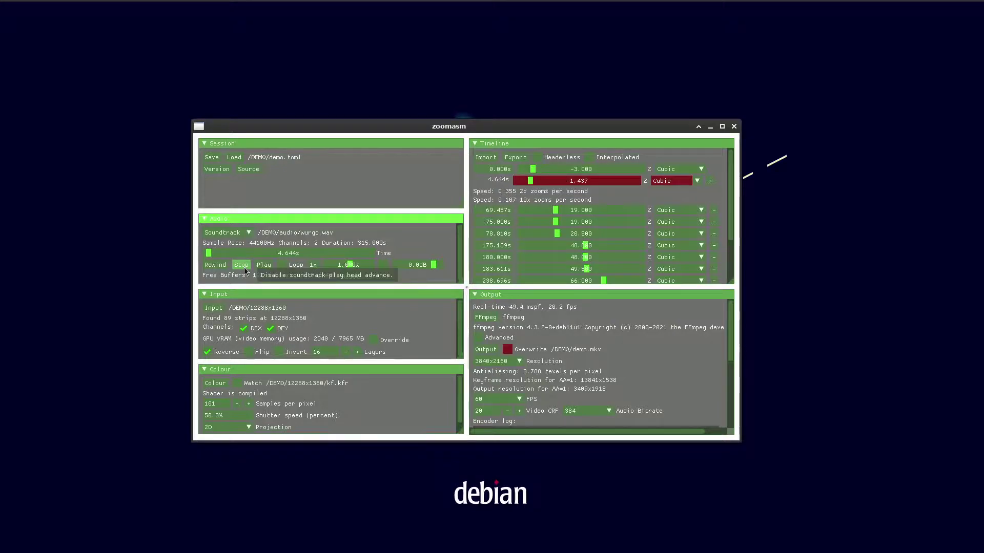
- Switch the input keyframes to the 1536x170 folder and resume playback
left_click(214, 308)
left_click(345, 221)
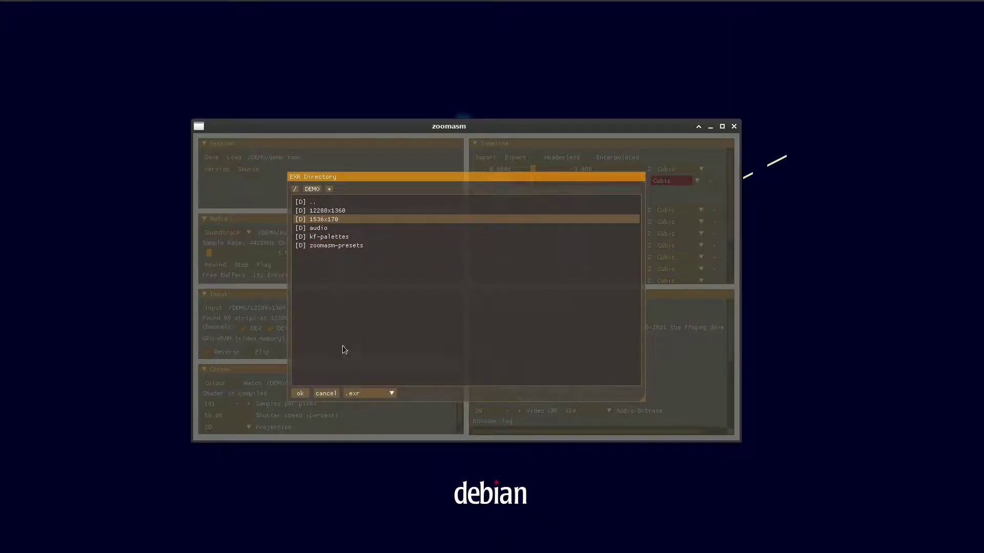
left_click(300, 394)
left_click(262, 265)
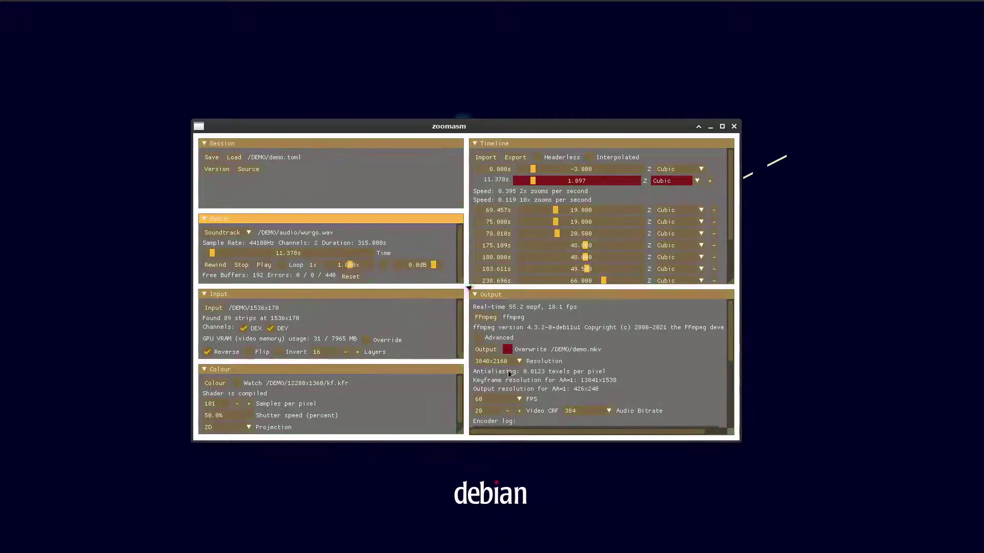
- Set the output resolution to 640x360 and resume playback
left_click(495, 361)
scroll(495, 299, "up", 1)
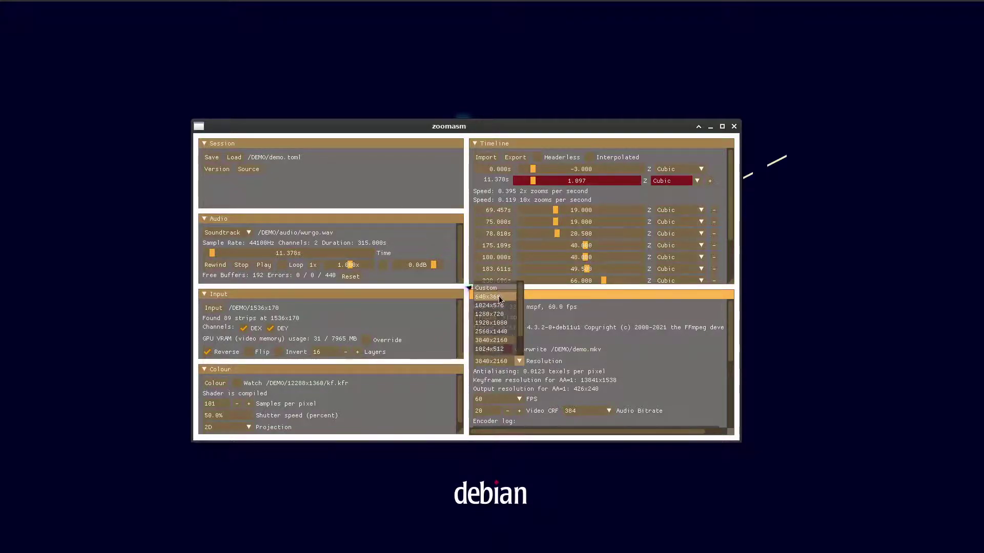
left_click(499, 297)
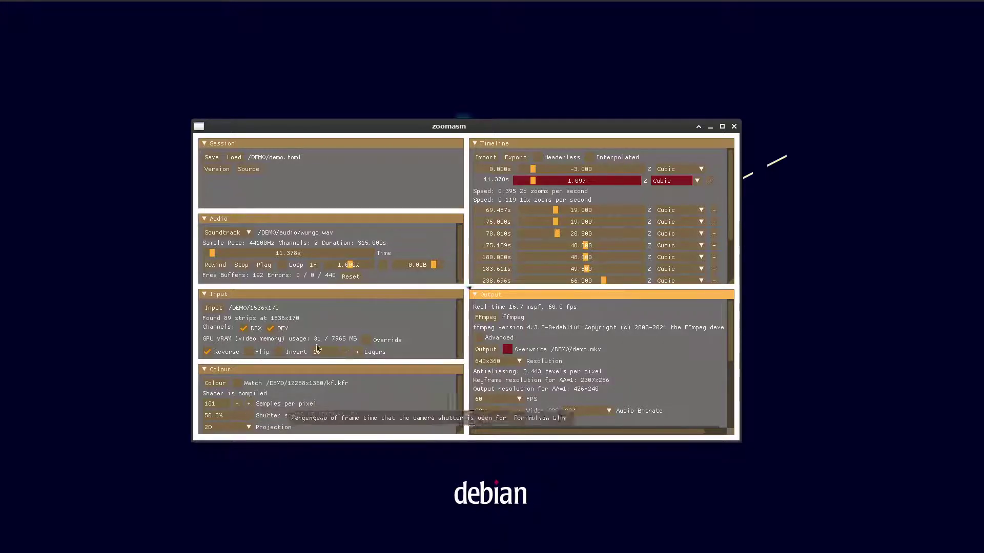
left_click(264, 265)
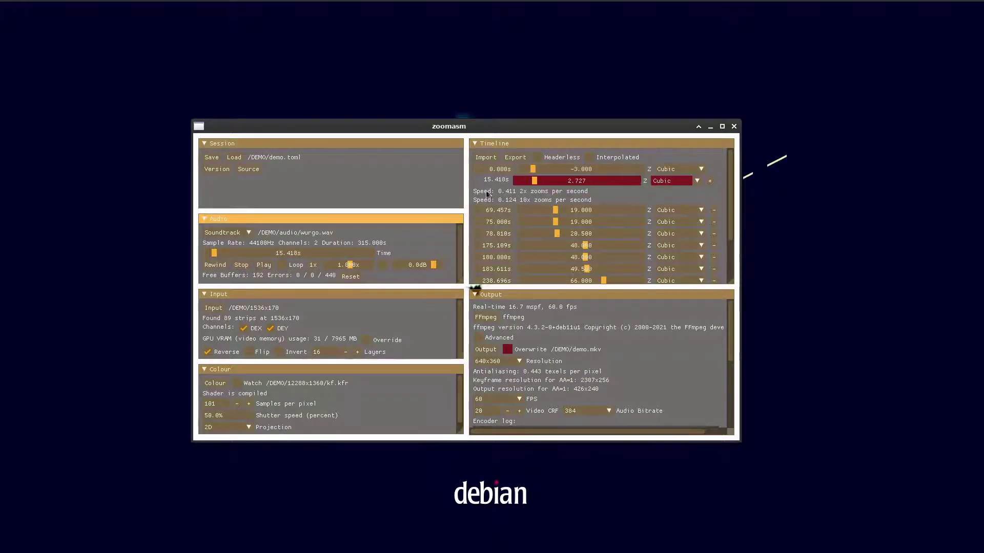
- Jump through the keyframes at 69.457, 75.000, 78.810, 180.000, 183.611, 238.696 and 240.000 s
left_click(501, 209)
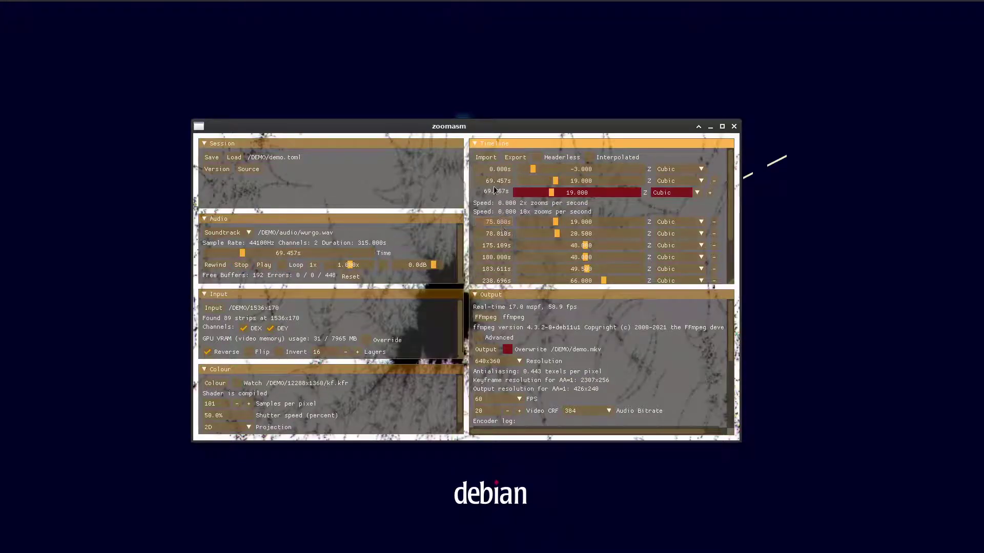
left_click(497, 170)
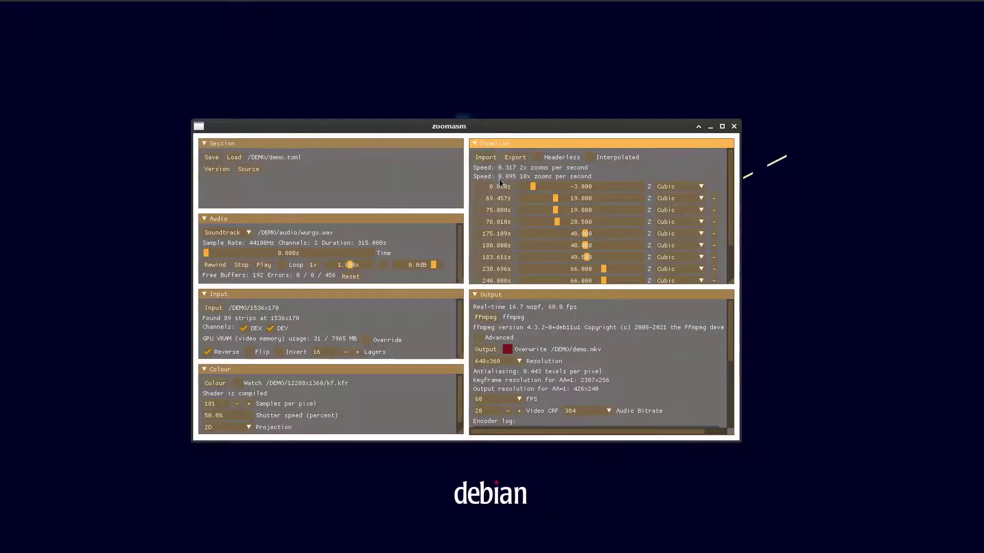
left_click(497, 199)
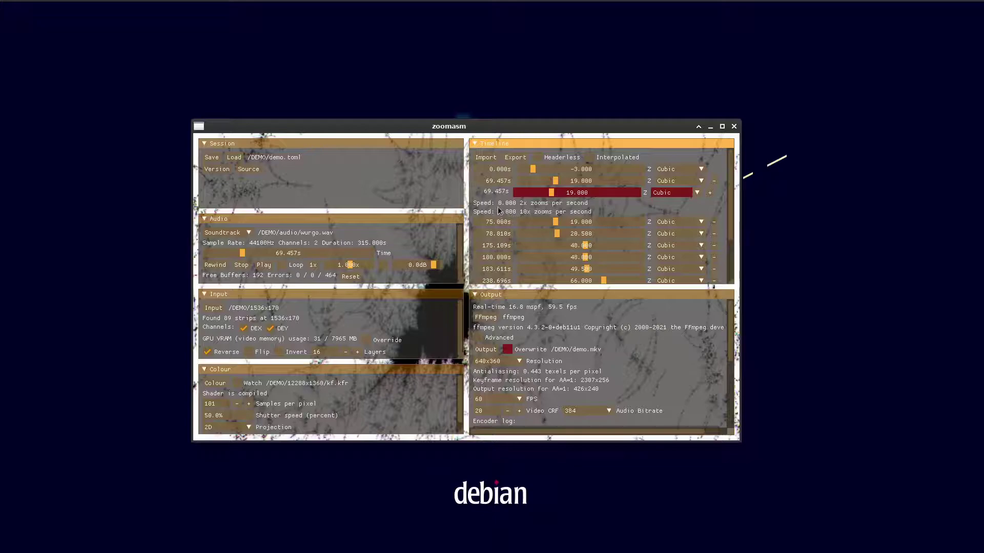
left_click(501, 220)
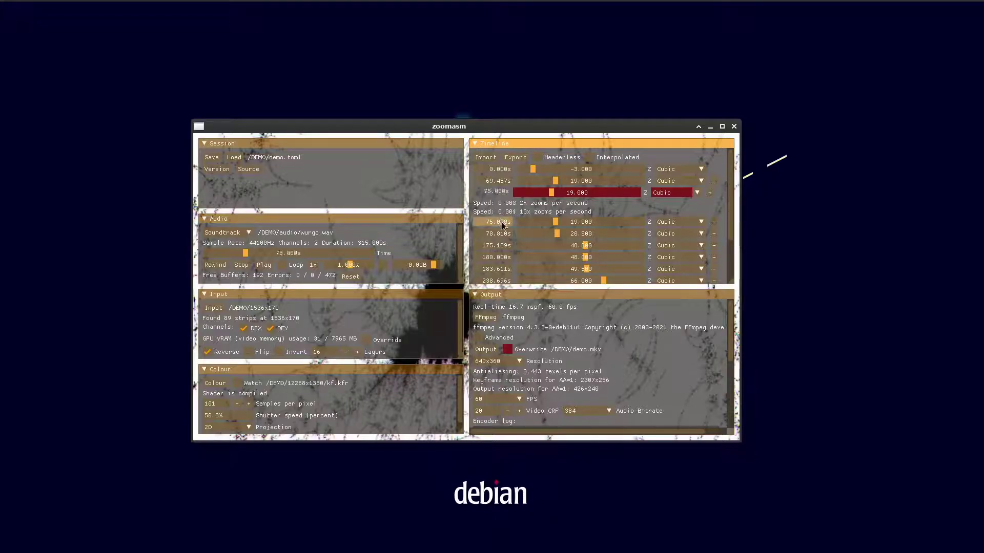
left_click(504, 235)
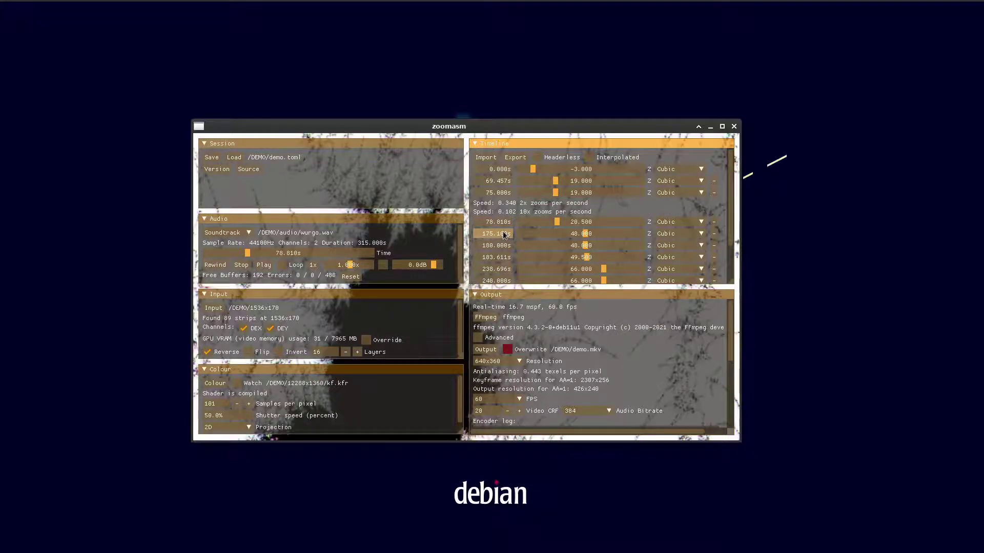
left_click(502, 245)
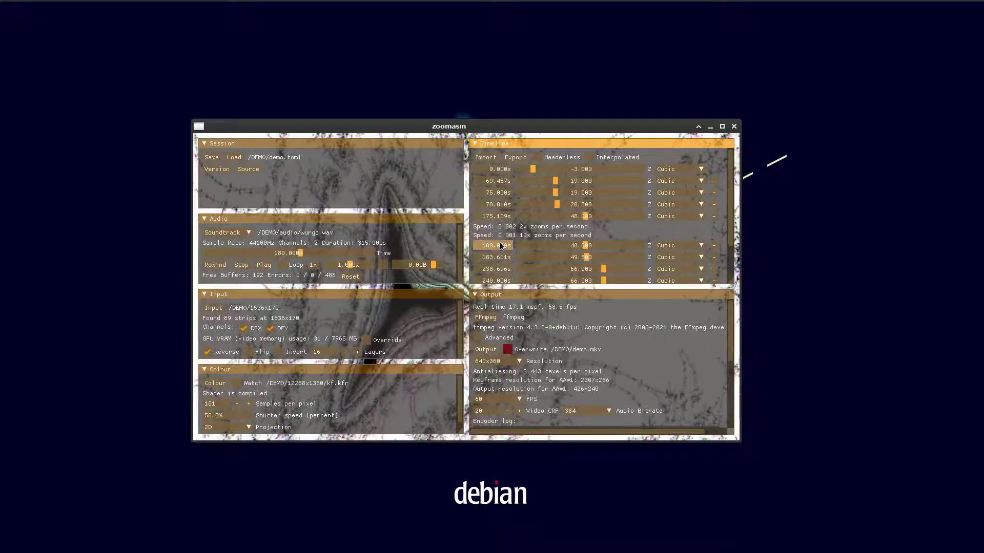
left_click(498, 259)
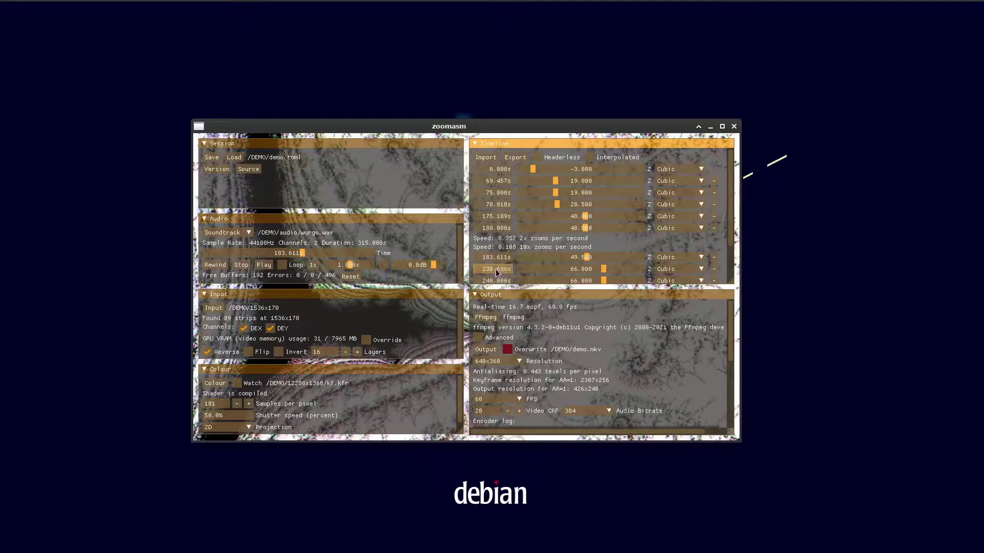
left_click(498, 269)
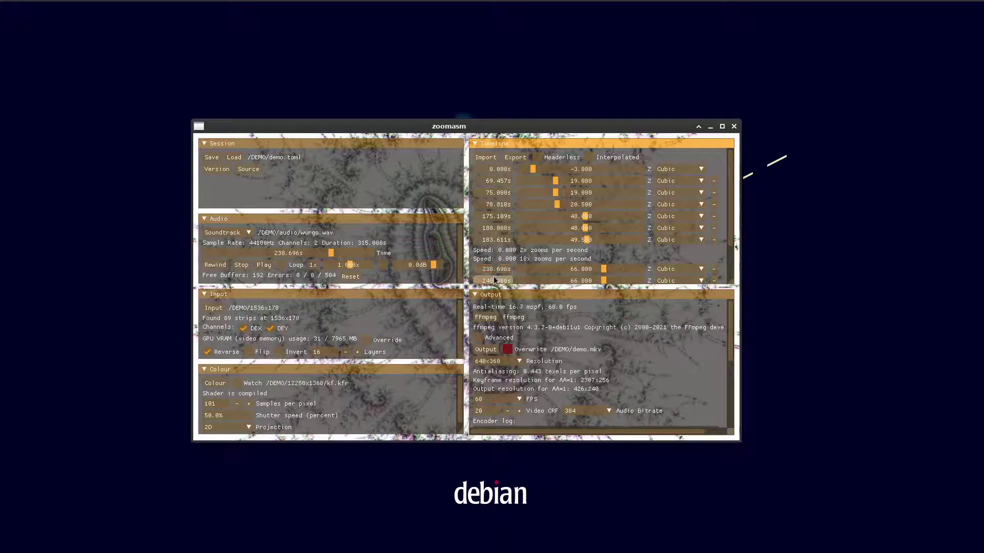
left_click(495, 280)
- Jump through the later keyframes at 245.042, 300.000, 308.152 and 315.000 s, then scroll the list back up
scroll(495, 279, "down", 1)
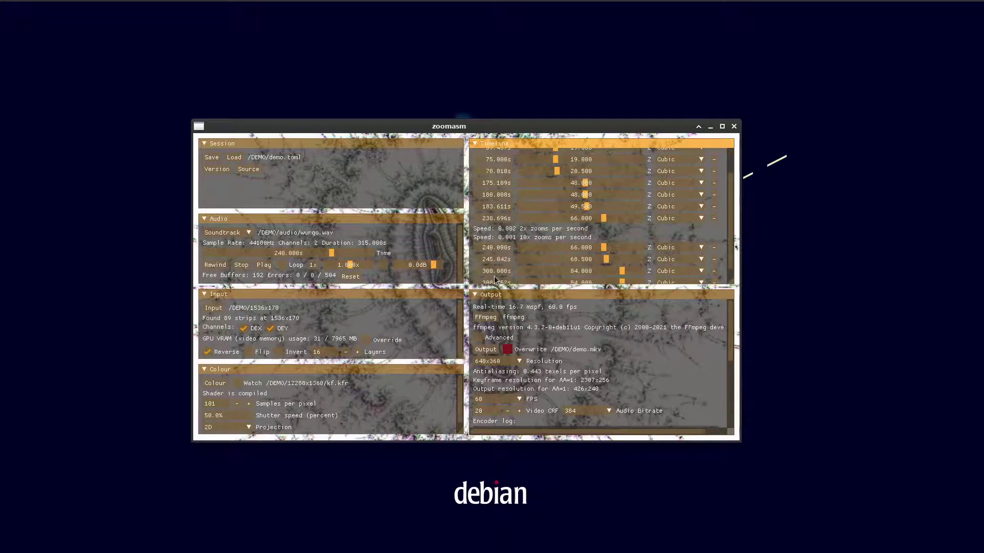
left_click(499, 259)
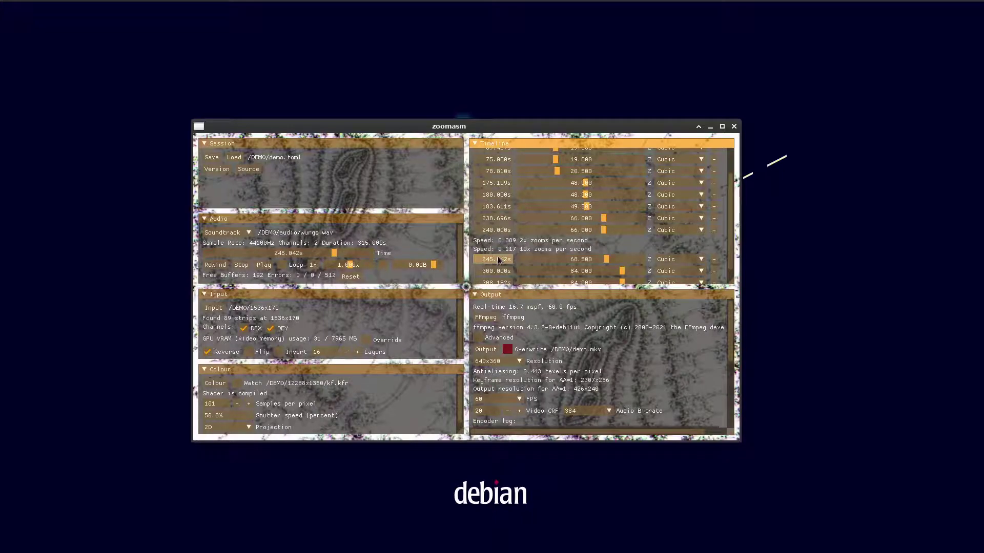
scroll(499, 259, "down", 1)
left_click(499, 258)
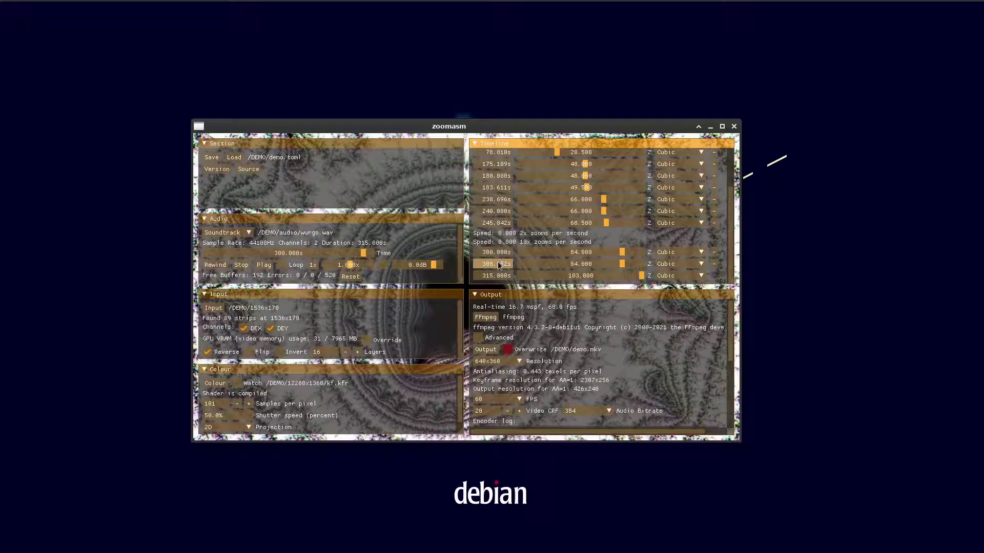
left_click(498, 264)
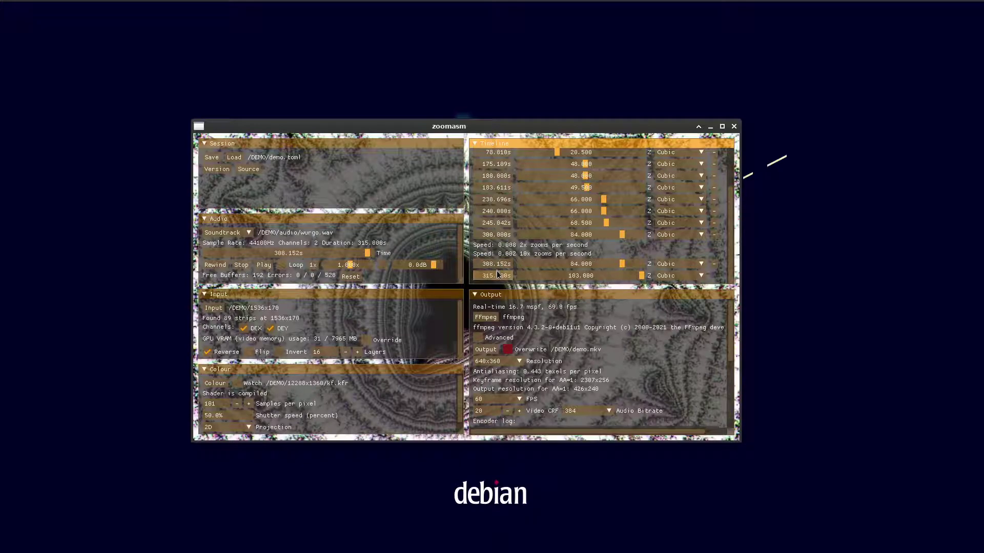
left_click(498, 275)
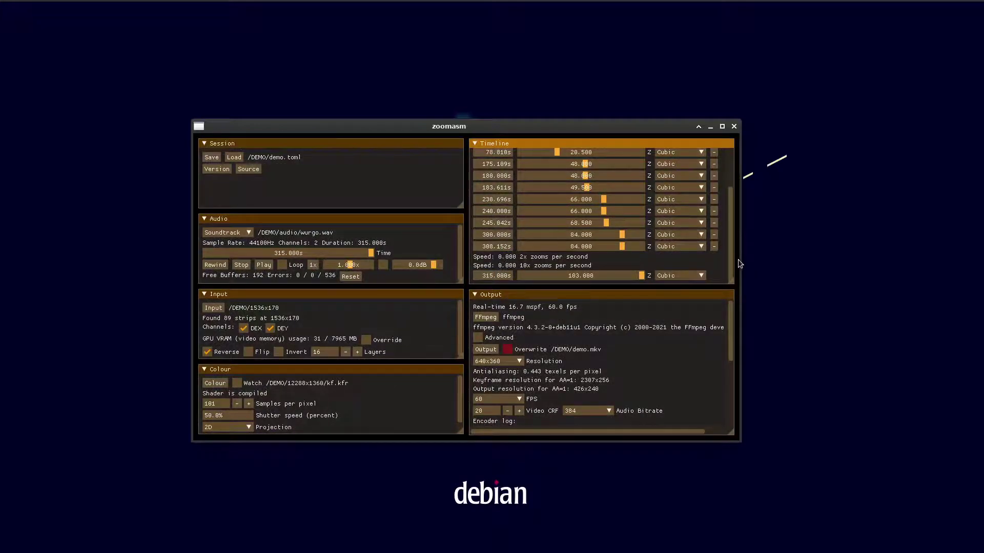
left_click_drag(731, 262, 726, 222)
- Jump to the 69.457 s and 175.109 s keyframes and start playback with the soundtrack
left_click(496, 181)
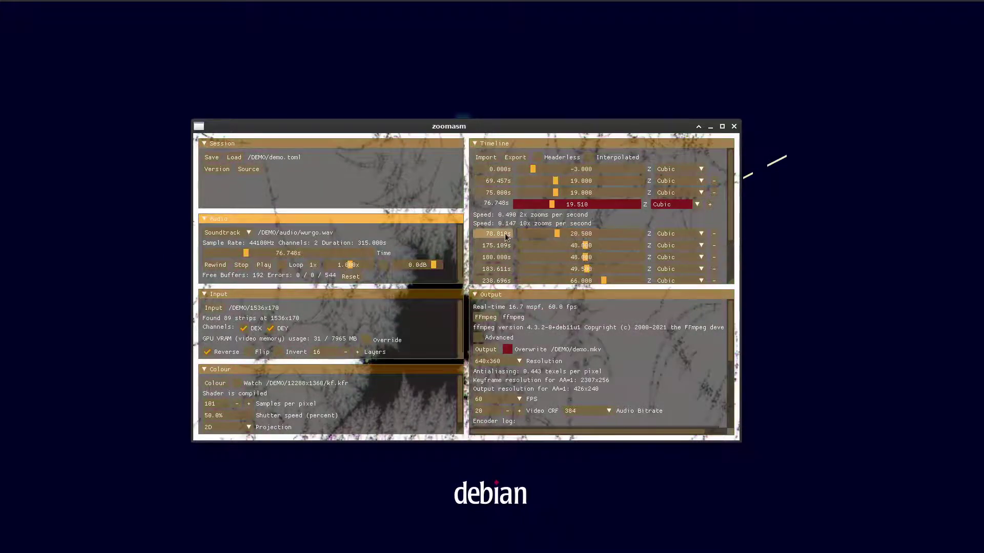
left_click(498, 247)
left_click(498, 247)
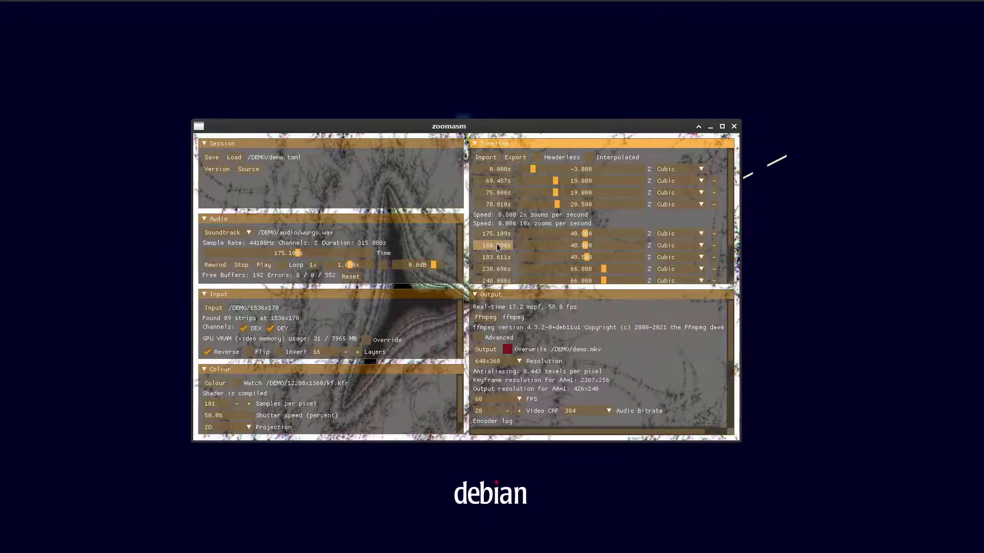
left_click(263, 265)
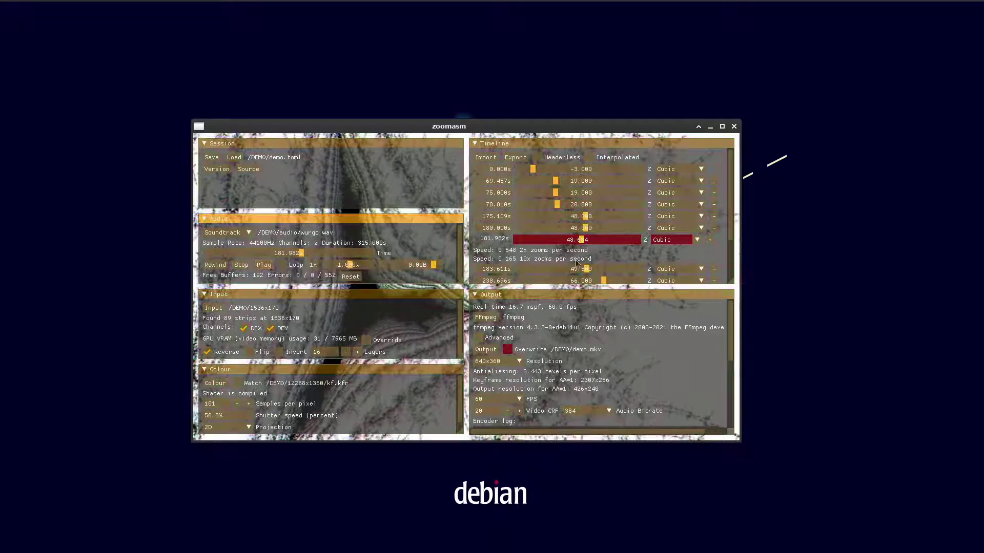
- While playing, jump to 238.696 s, back to about 234 s, then 245.042 s and 300.000 s
scroll(586, 264, "down", 3)
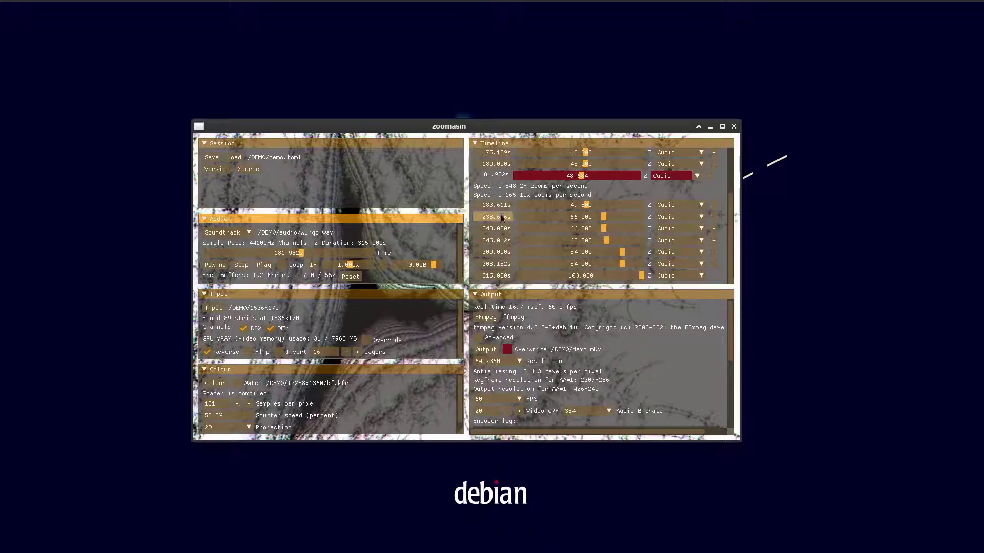
left_click(504, 218)
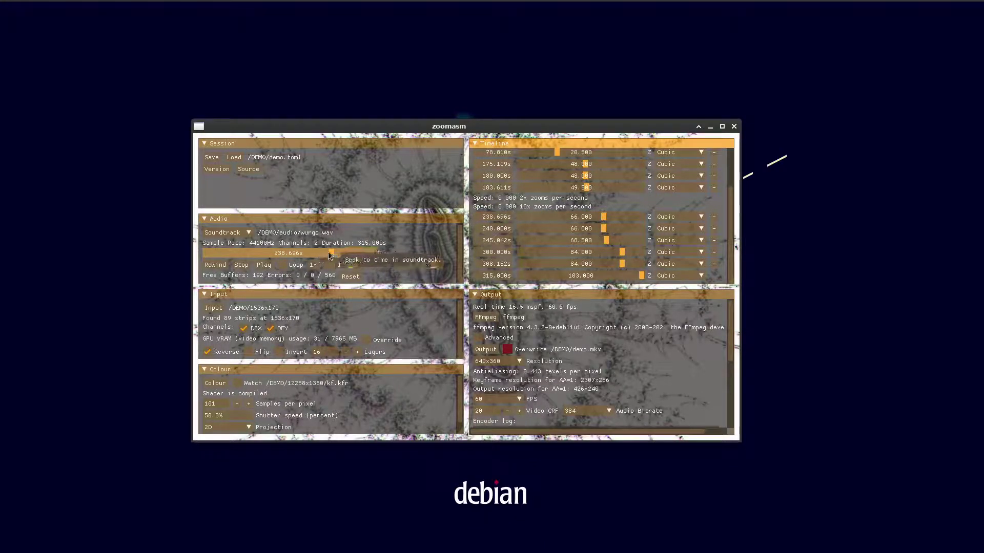
left_click(329, 253)
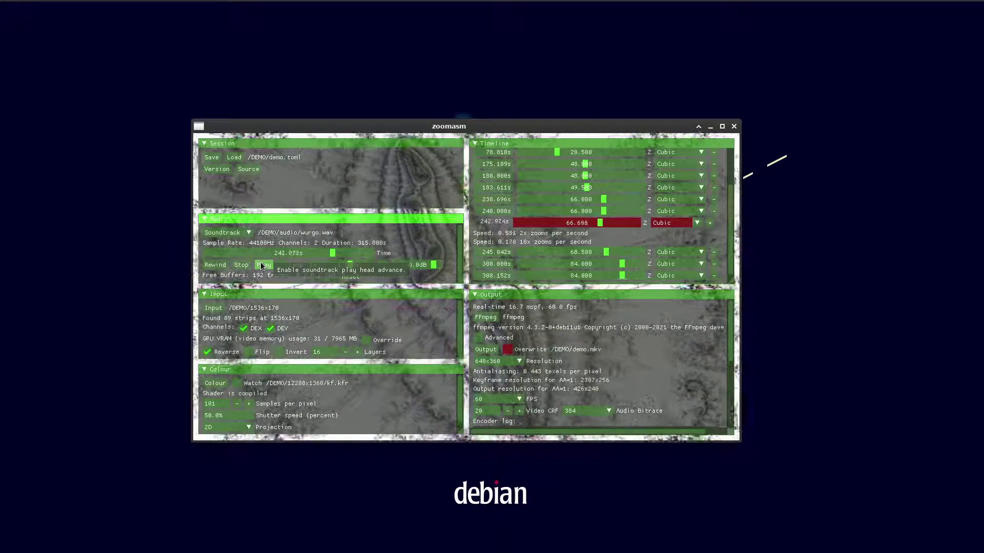
left_click(511, 254)
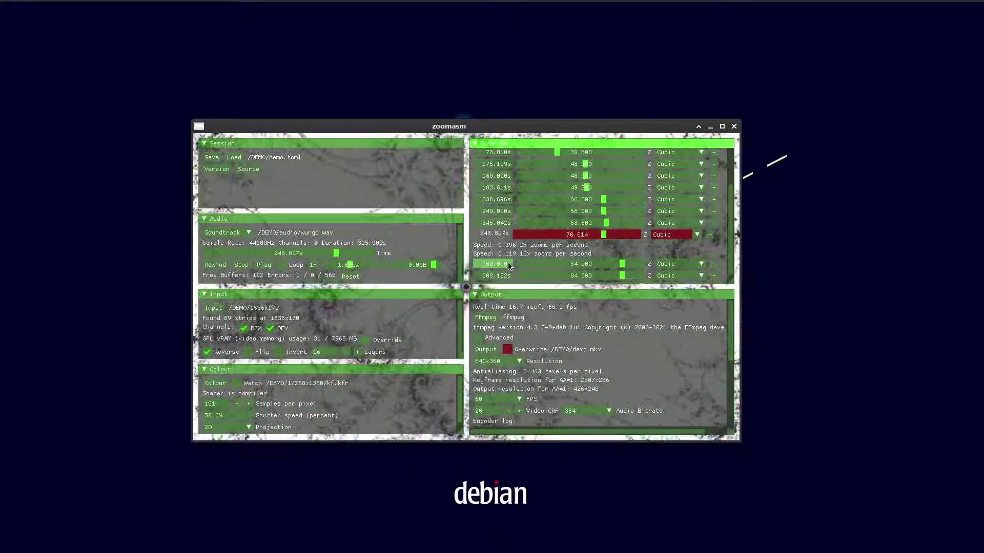
left_click(510, 265)
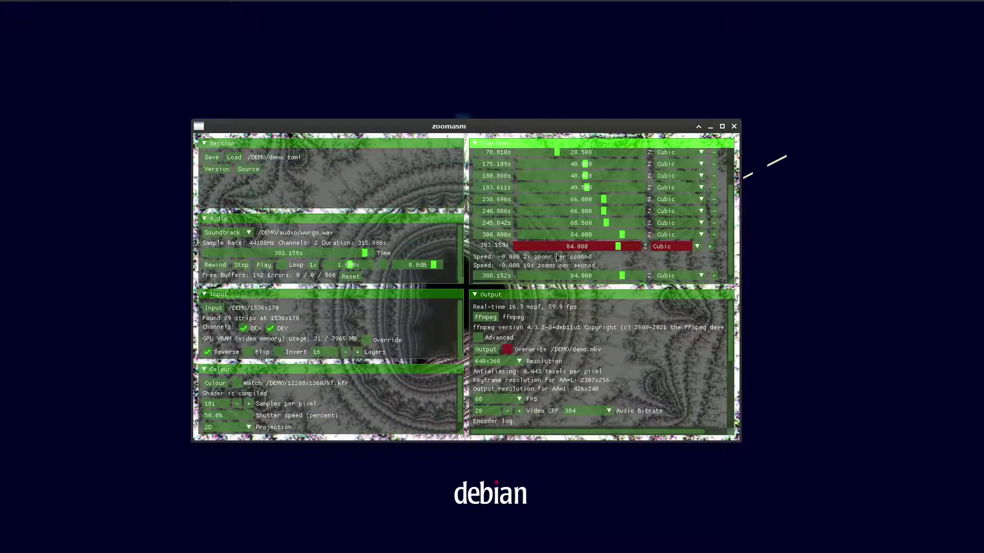
left_click_drag(731, 241, 730, 262)
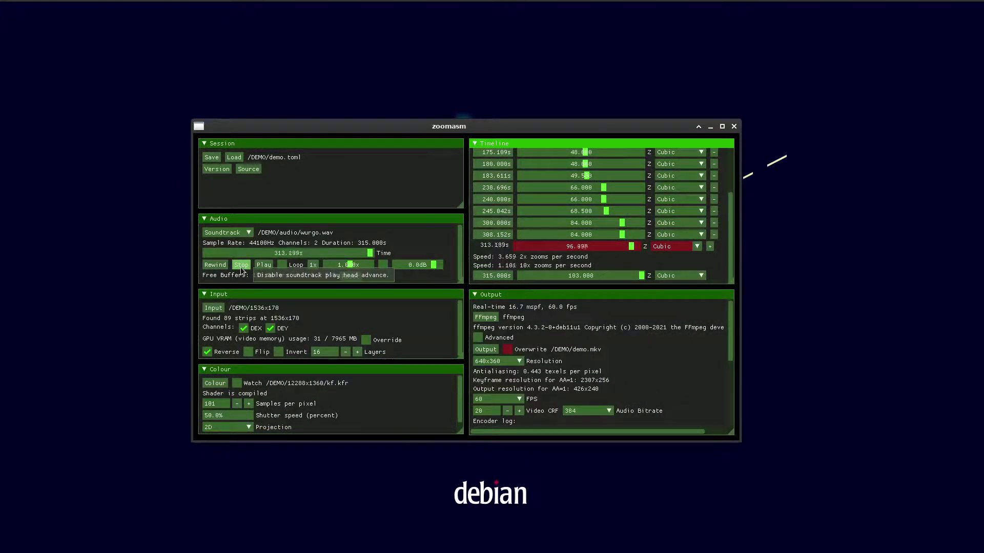
- Stop playback and seek to the end, then back to 314.022 s
left_click(241, 269)
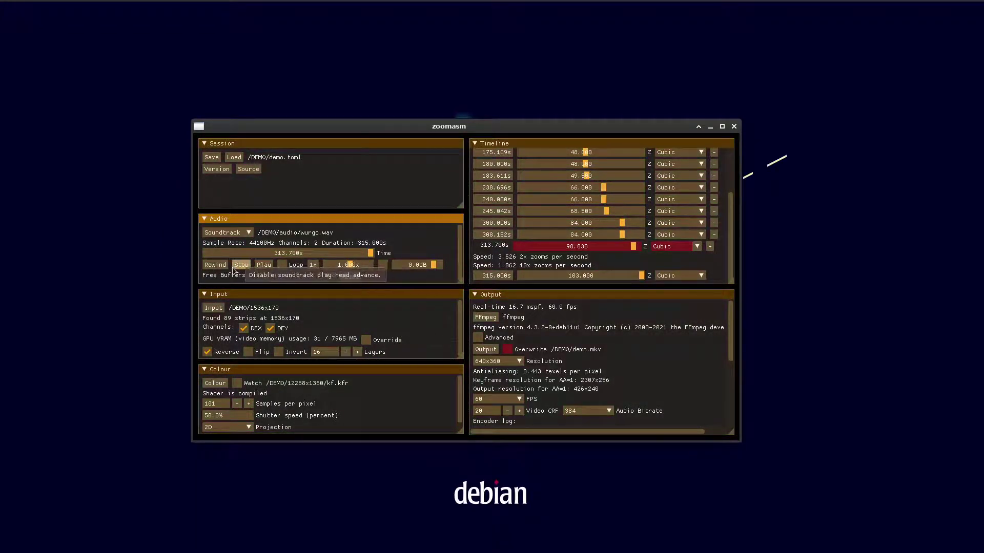
left_click_drag(368, 251, 390, 254)
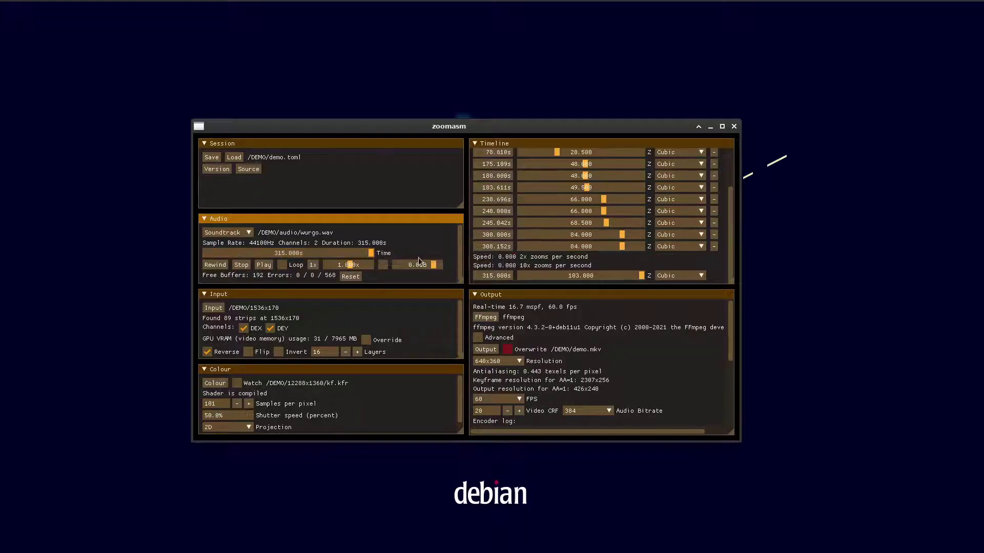
left_click(371, 253)
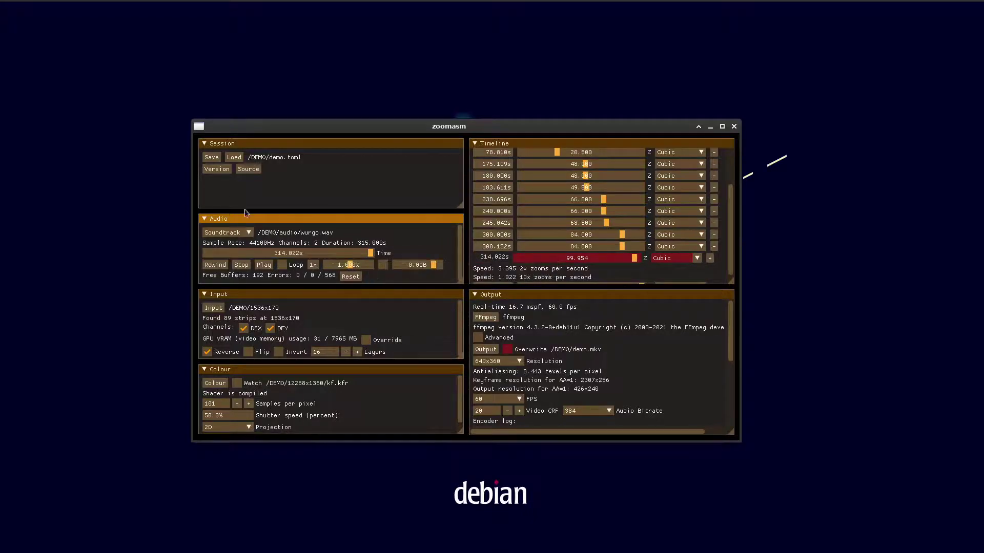
- Load the full-size 12288x1360 keyframe folder as input and rewind to 0.000 s
left_click(213, 308)
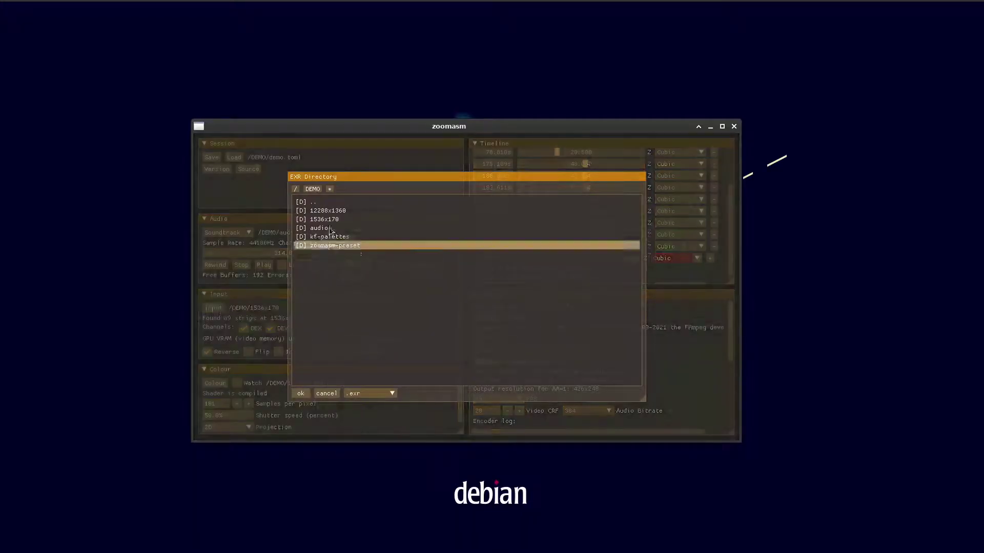
left_click(328, 210)
left_click(301, 393)
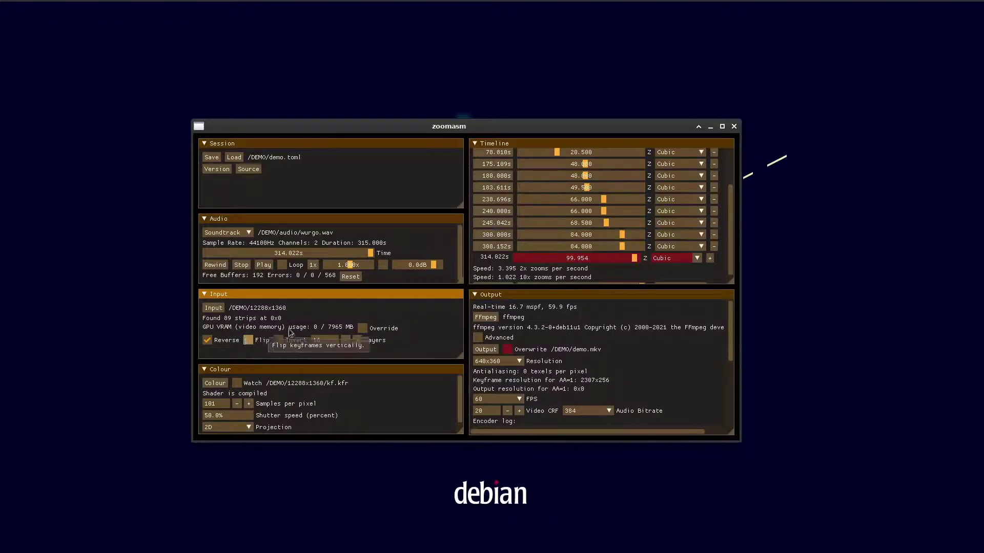
left_click(221, 267)
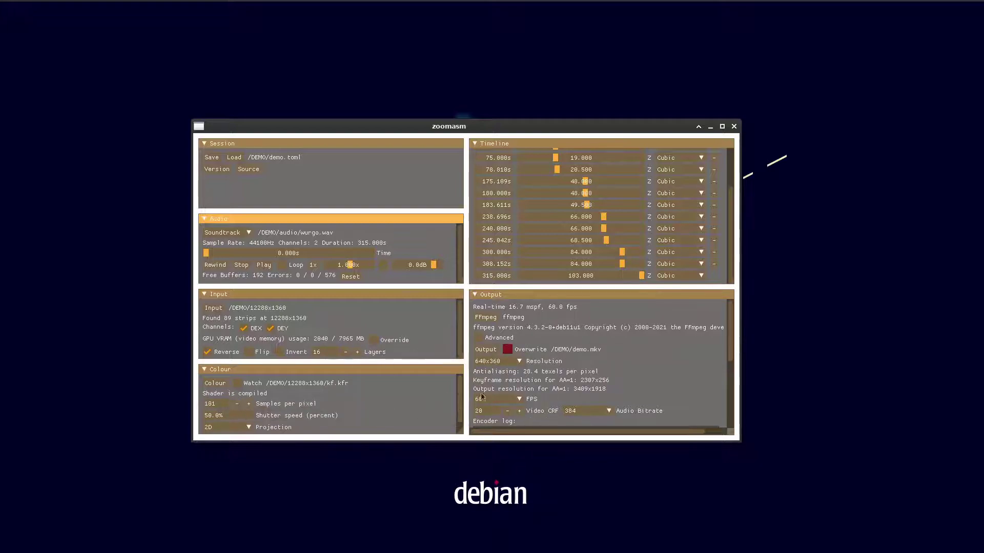
- Set the output resolution to 3840x2160 and start naming the output video demo2.mkv
left_click(518, 361)
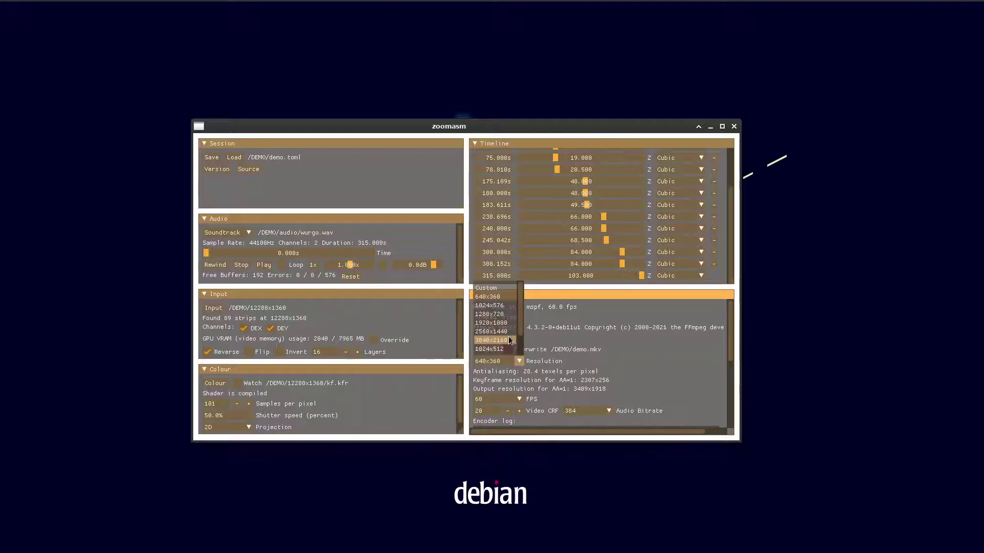
left_click(500, 340)
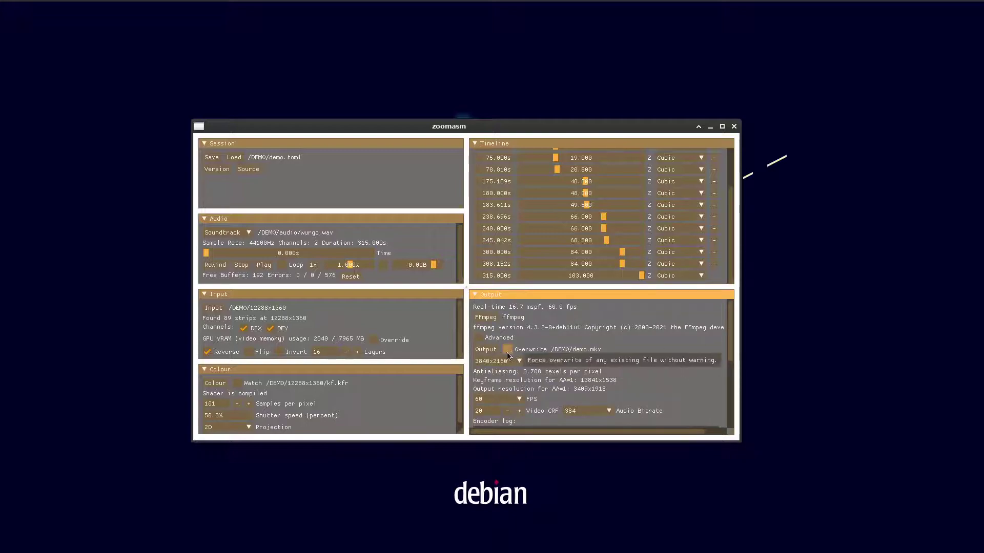
left_click(485, 349)
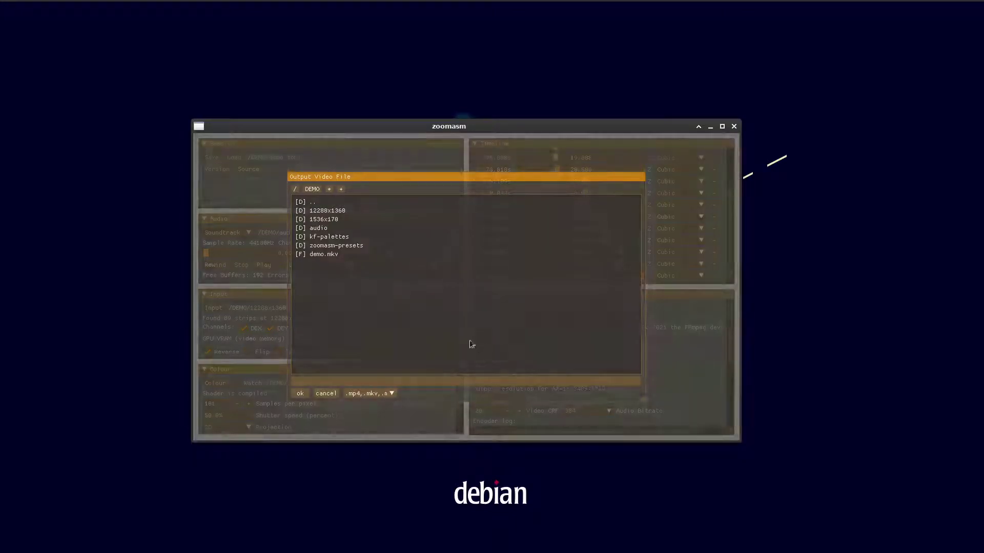
left_click(336, 254)
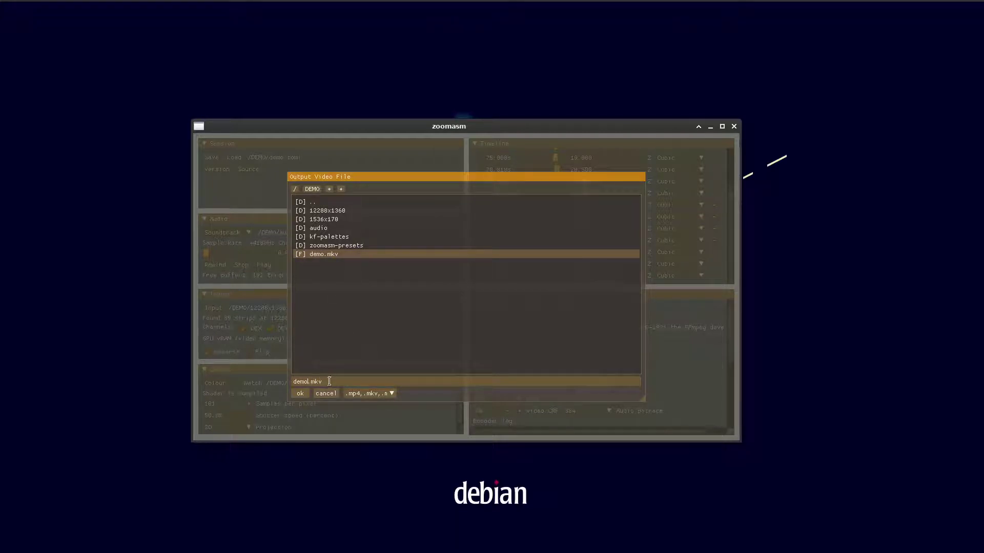
key("Left")
key("Left")
key("Left")
key("Left")
- Complete the name demo2.mkv and confirm /DEMO/demo2.mkv as the output video file
type("2")
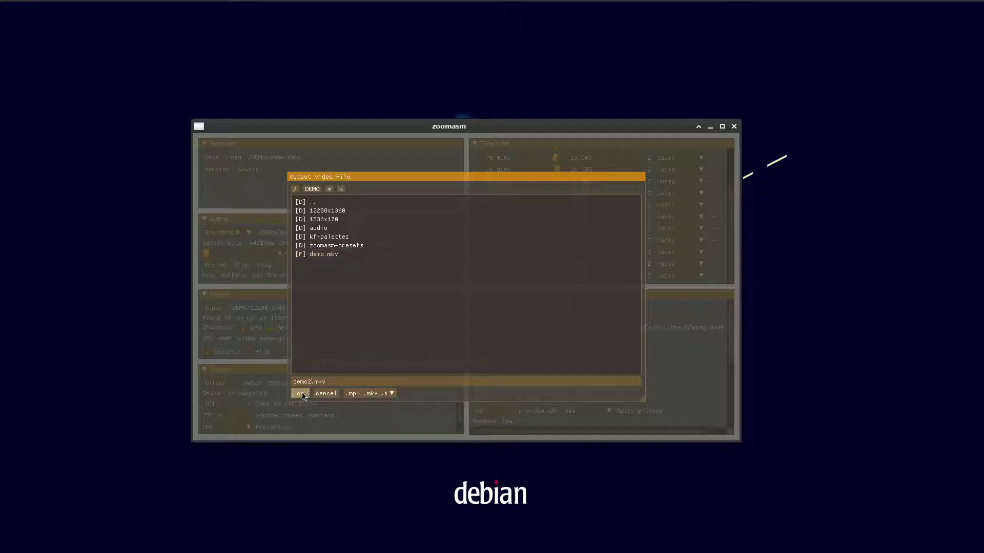
left_click(302, 392)
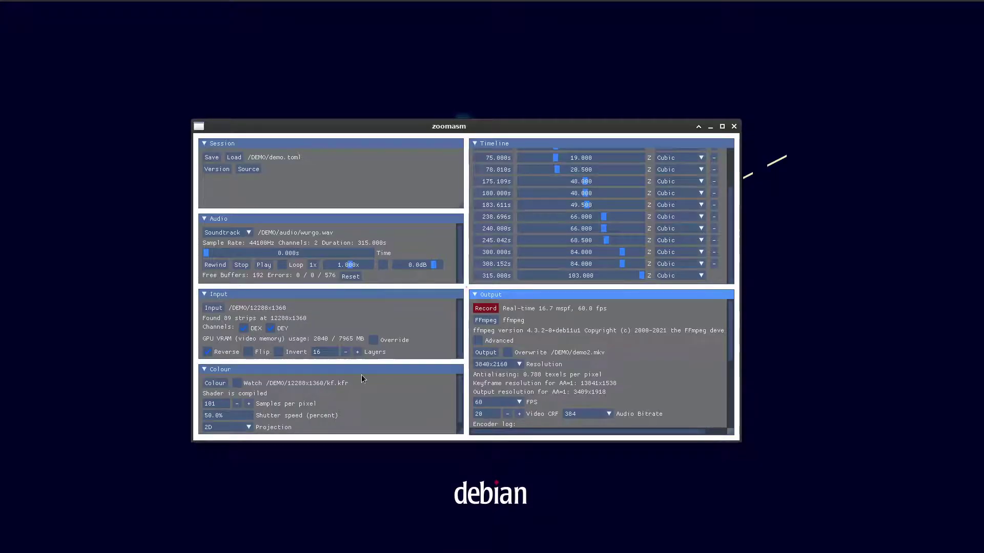